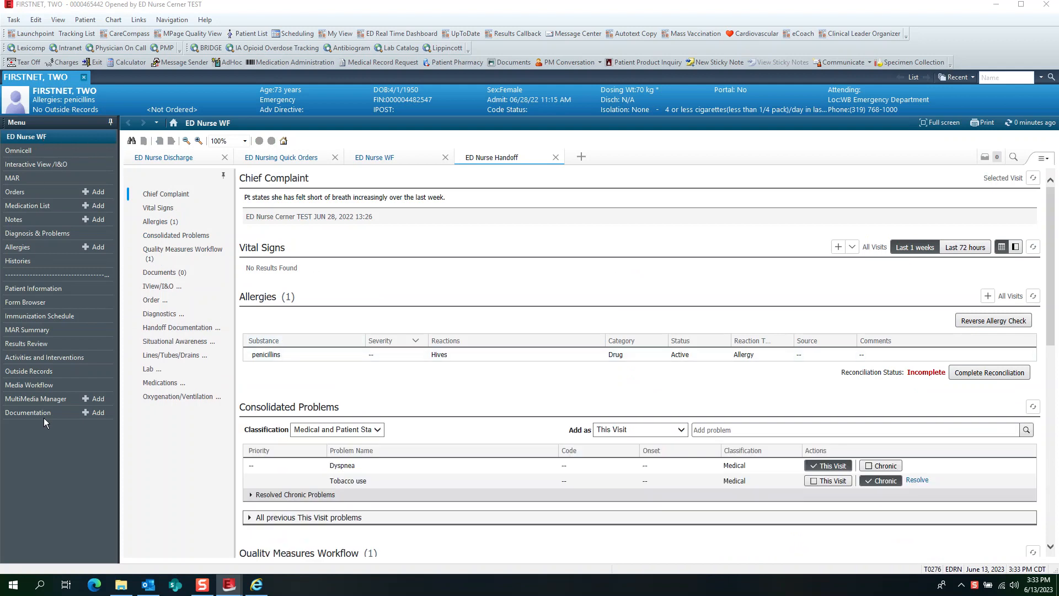
- Review the ED nurse workflow views: ED Nurse Handoff, ED Nurse Discharge, ED Nursing Quick Orders and ED Nurse WF
left_click(44, 142)
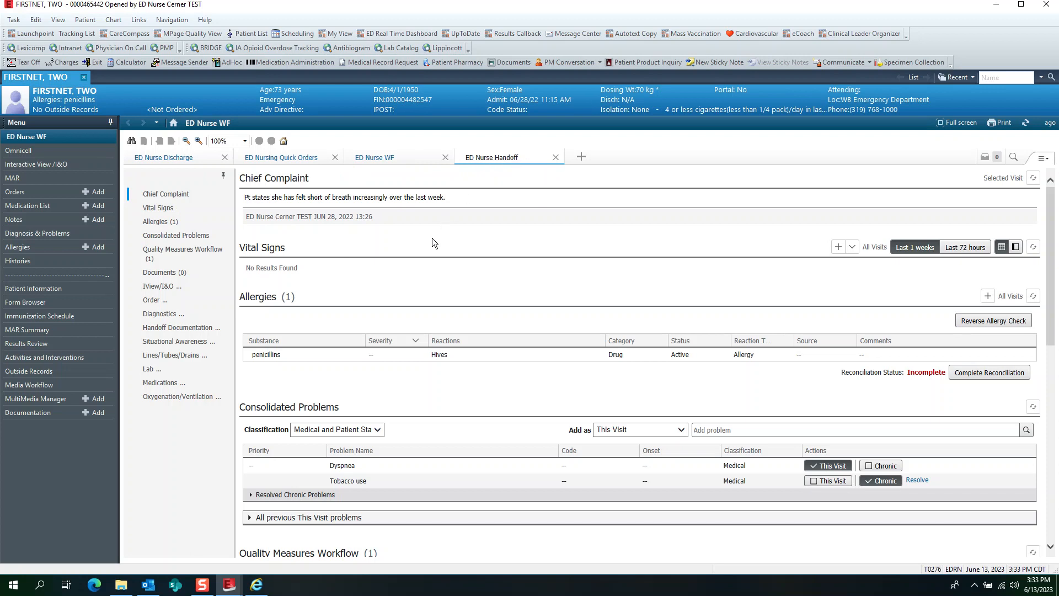
scroll(392, 230, "down", 15)
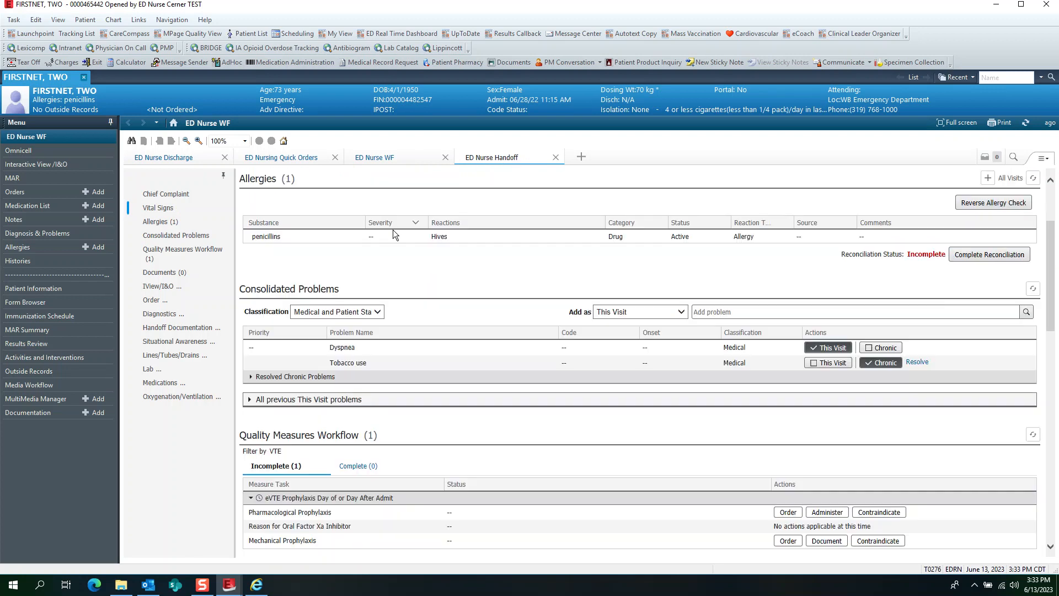
scroll(398, 246, "down", 3)
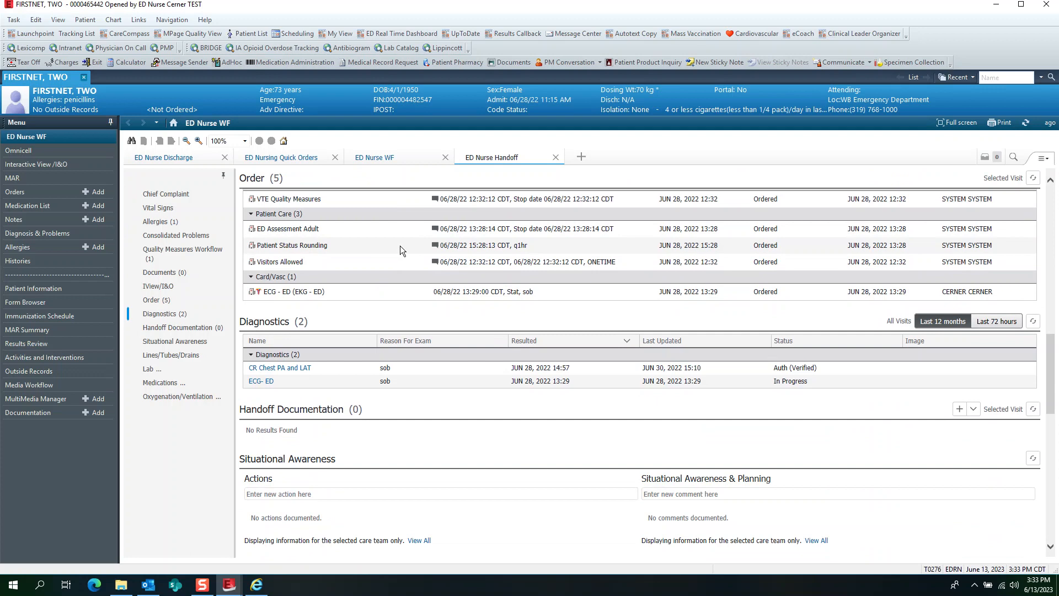
scroll(406, 241, "up", 20)
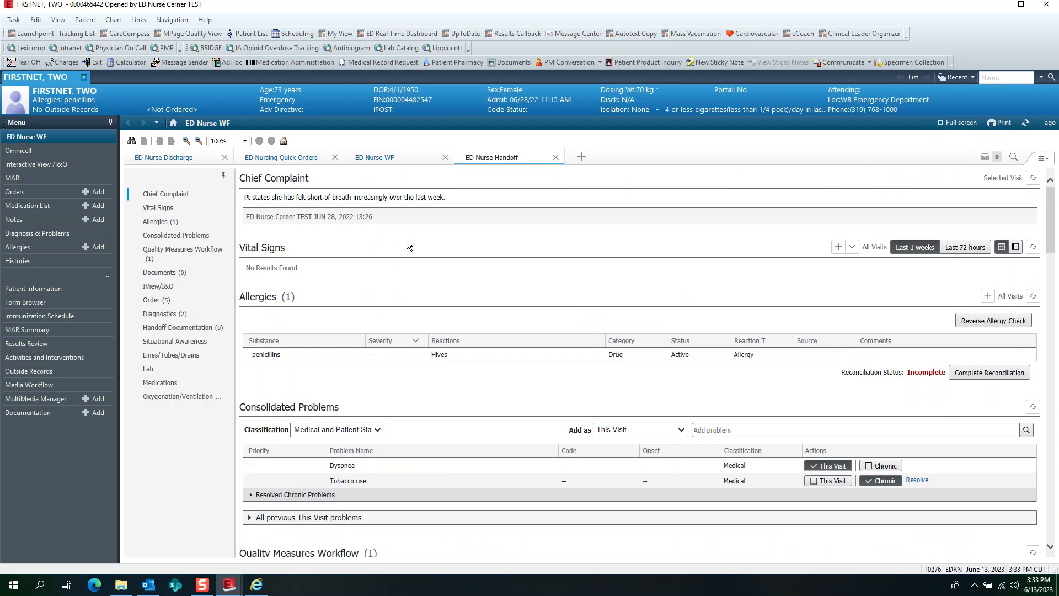
left_click(151, 156)
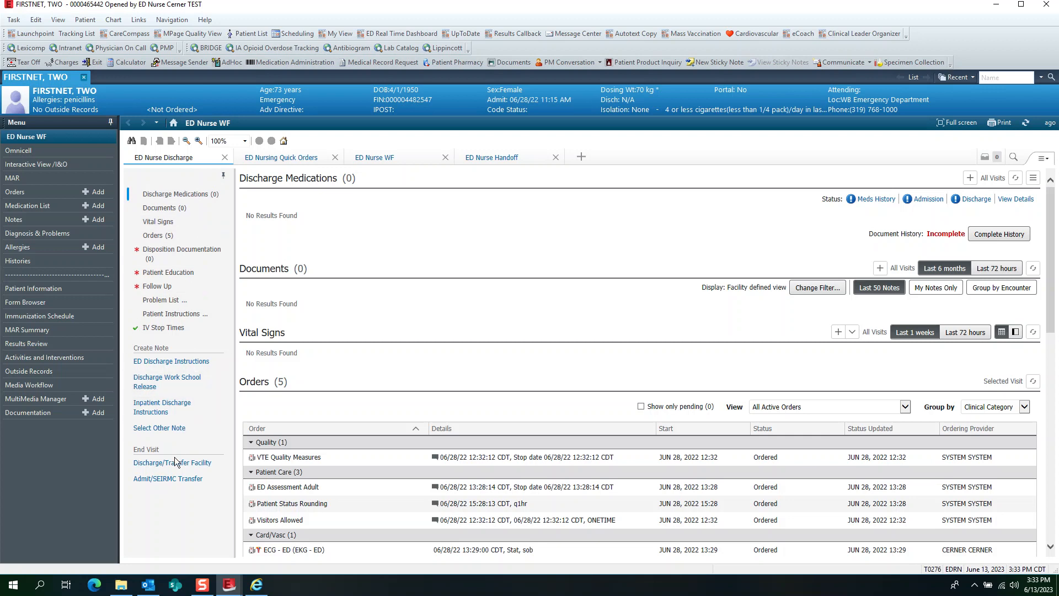
left_click(265, 160)
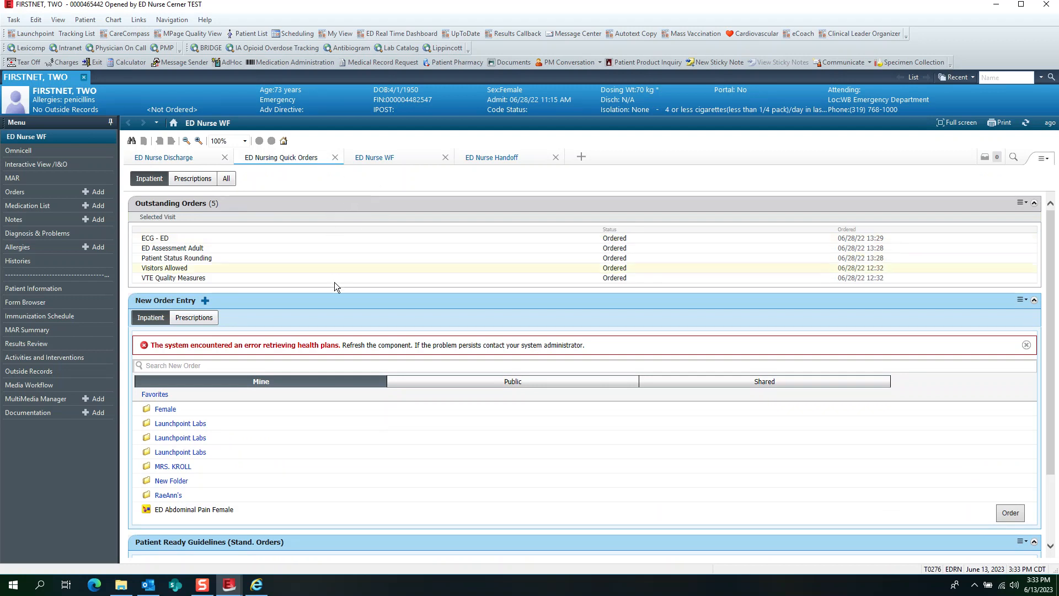
left_click(385, 158)
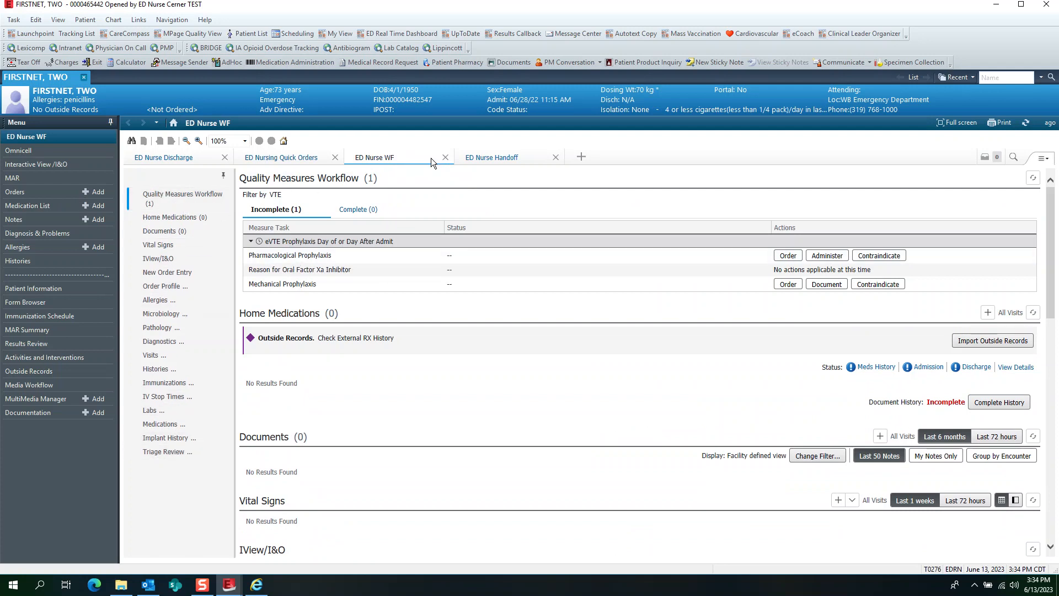
left_click(499, 159)
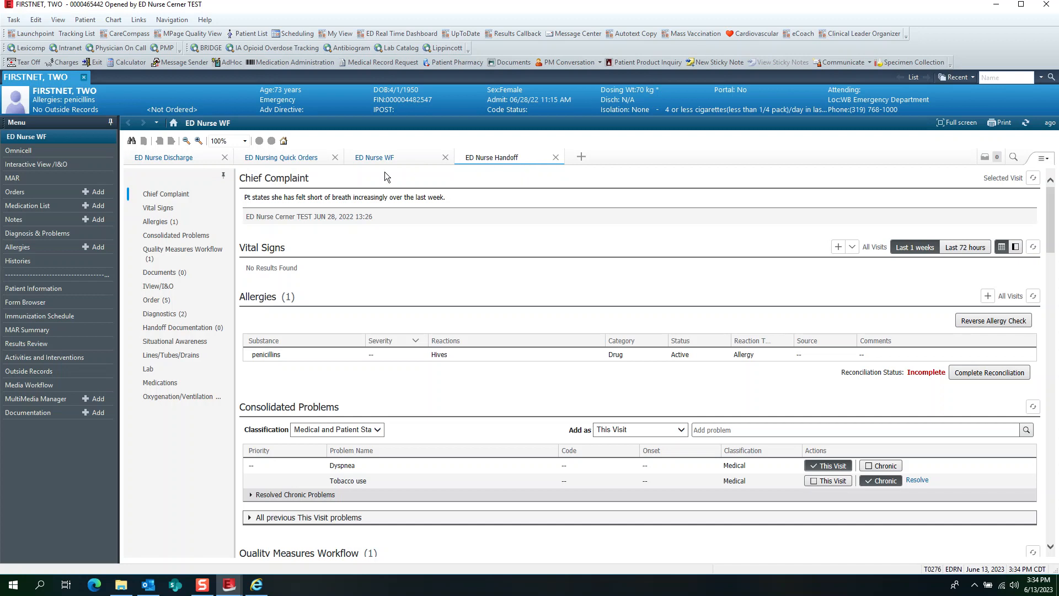
- Remove the ED Nursing Quick Orders view, add it back, and place it between ED Nurse Discharge and ED Nurse WF
left_click(334, 158)
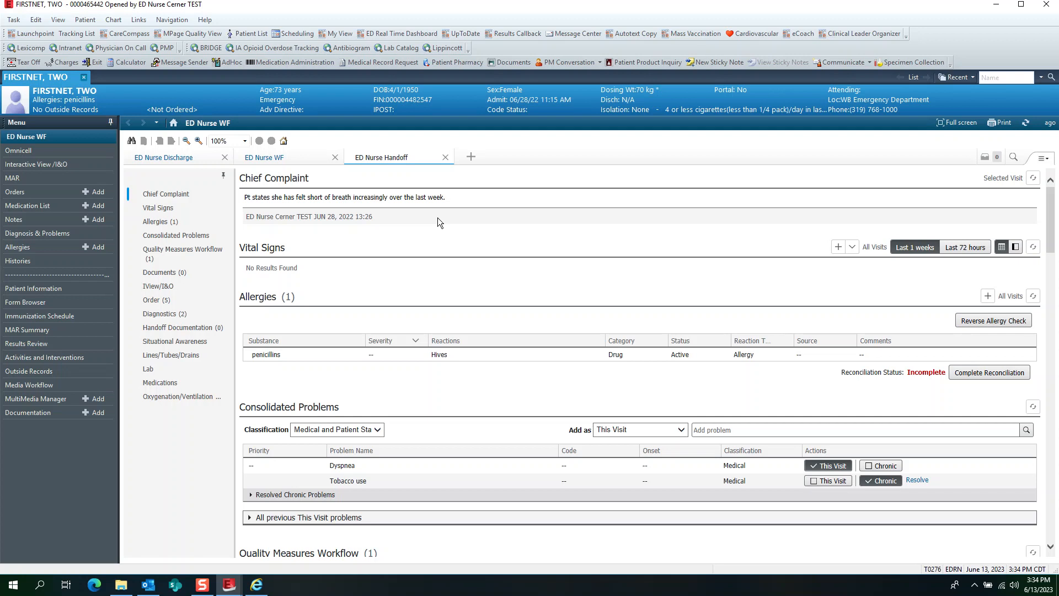
left_click(470, 157)
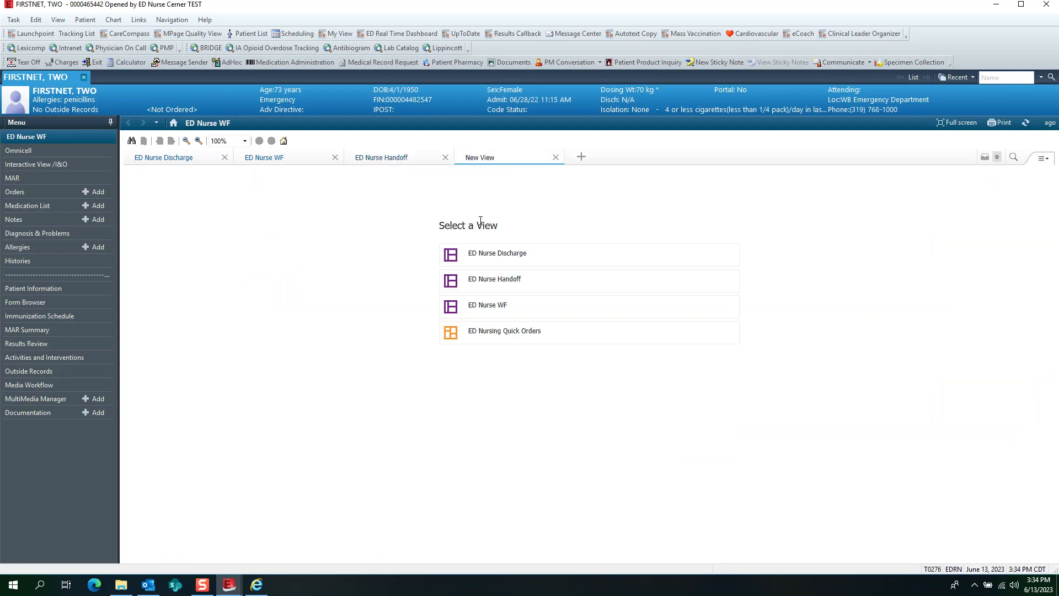
left_click(489, 338)
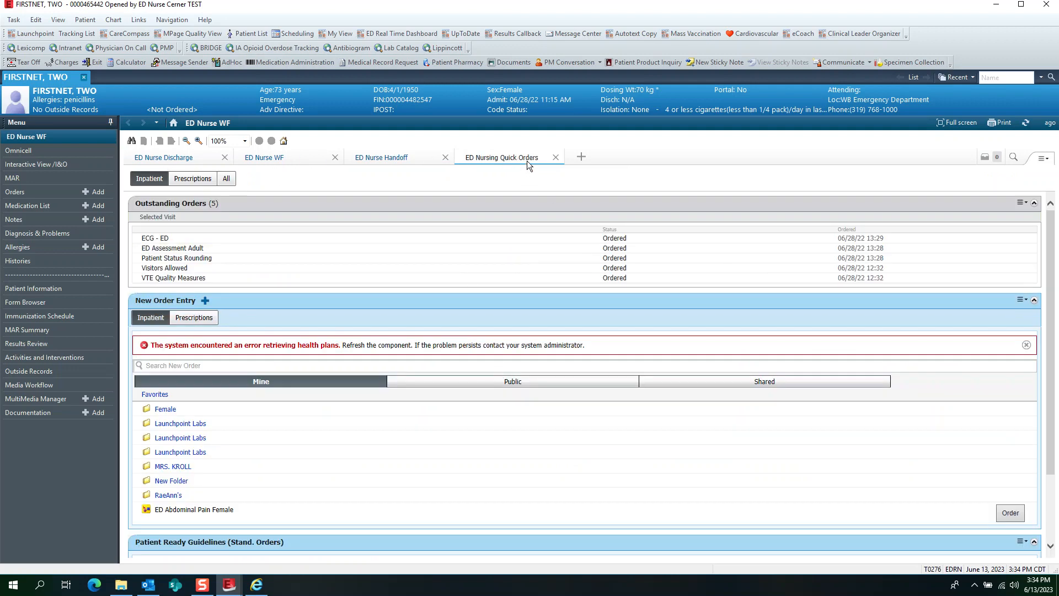
left_click_drag(515, 156, 238, 167)
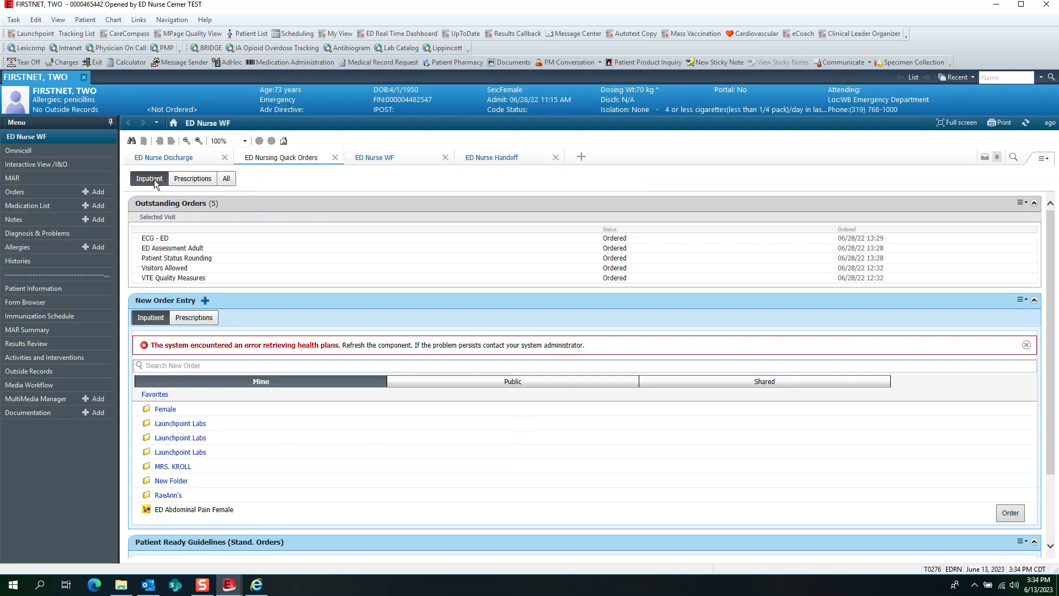
- Look through the patient's Omnicell, Interactive View/I&O and MAR pages, dismissing any message that appears
left_click(27, 150)
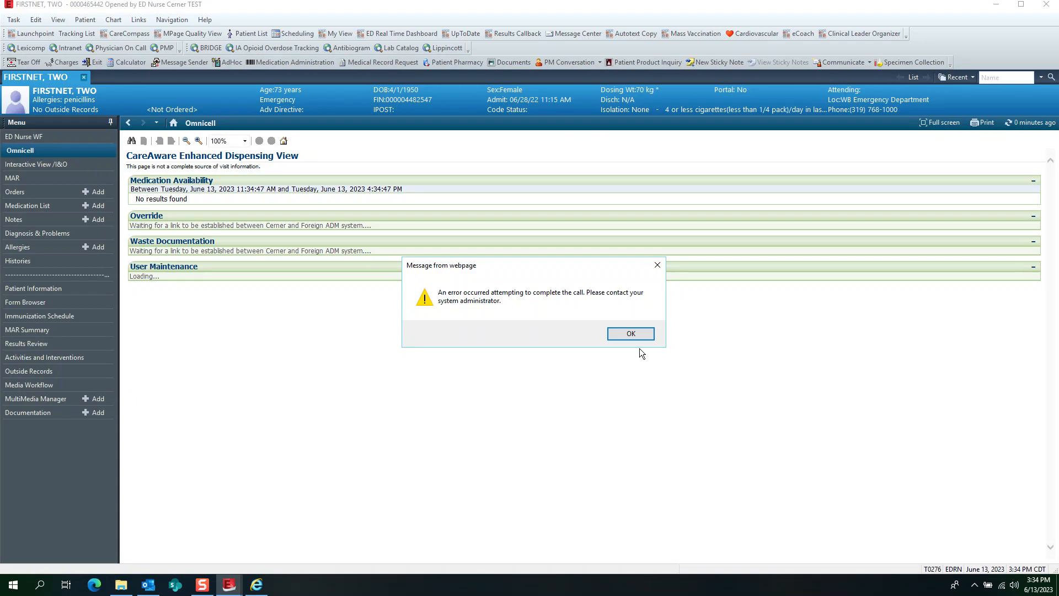
left_click(635, 334)
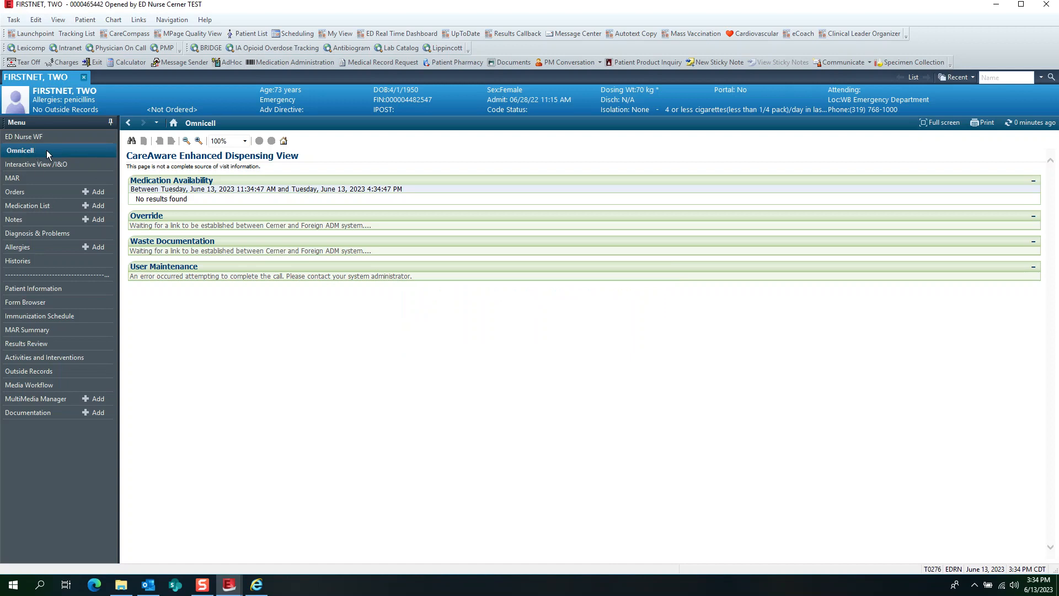
left_click(25, 165)
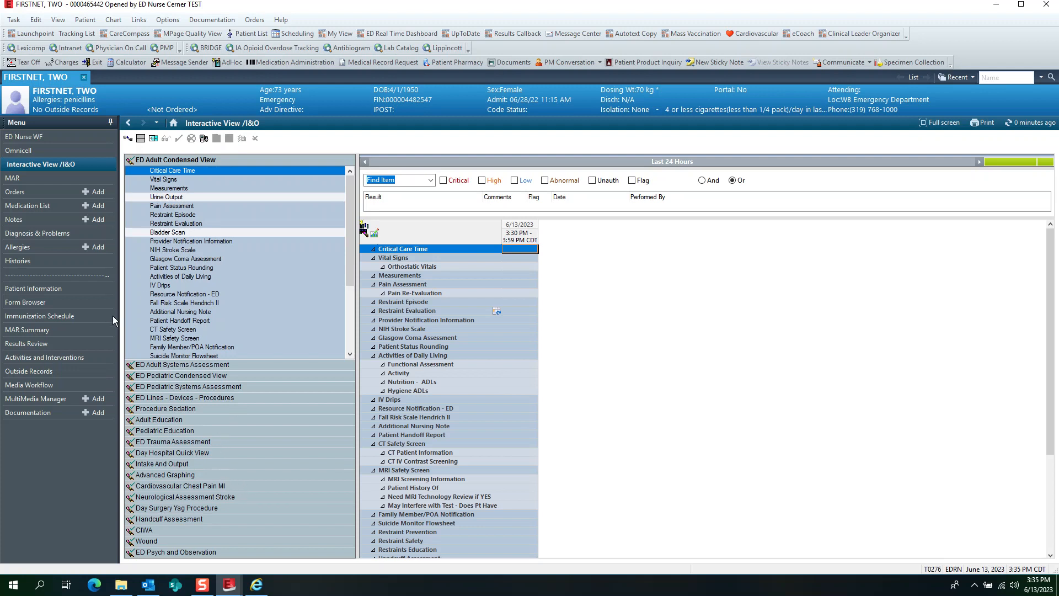
left_click(32, 178)
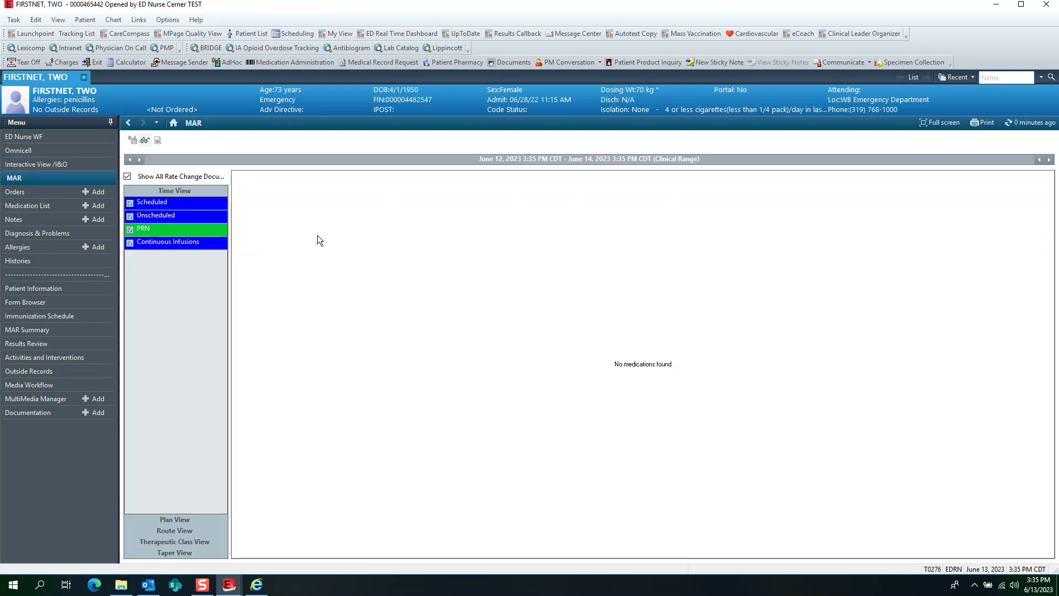
- Close the current chart and open the MAR of the patient in bed ED14
left_click(84, 76)
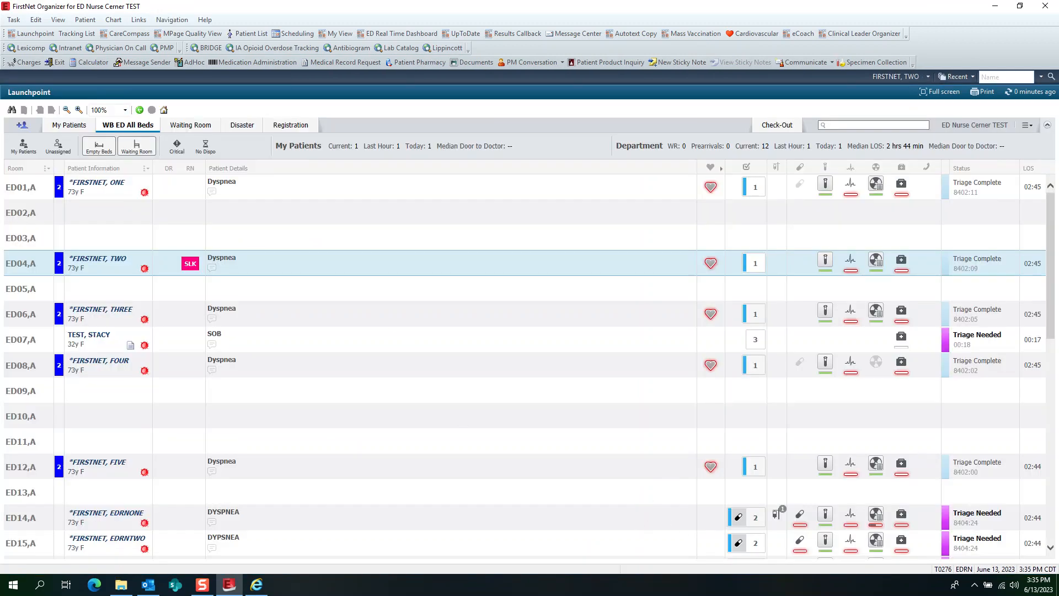
scroll(689, 381, "down", 3)
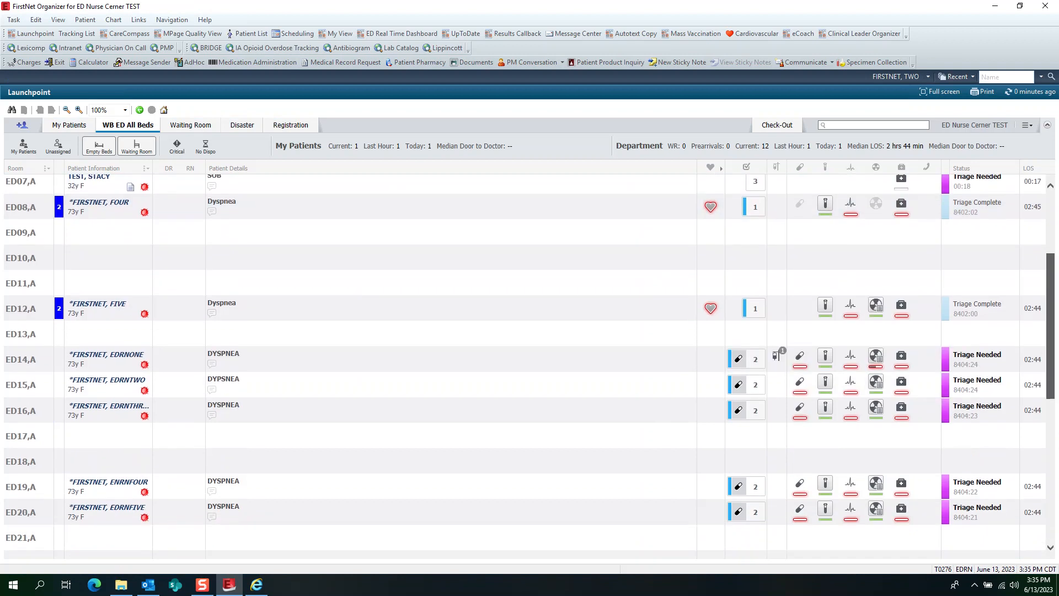
left_click(102, 357)
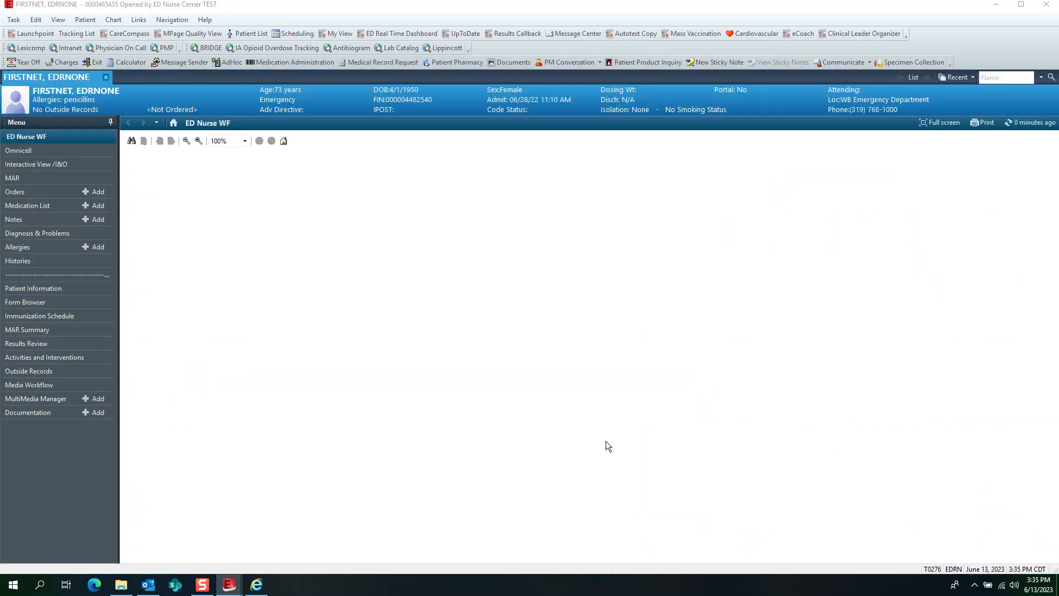
left_click(17, 180)
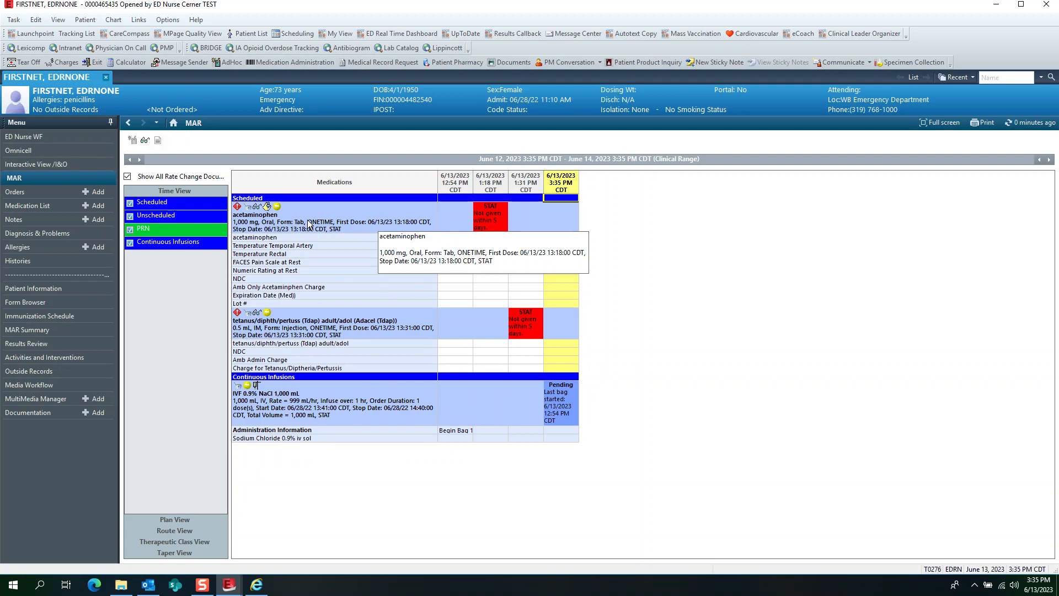
- In the patient's orders, search the orders available to add for UA and browse the ED Common Lab folder within Common ED Orders
left_click(17, 194)
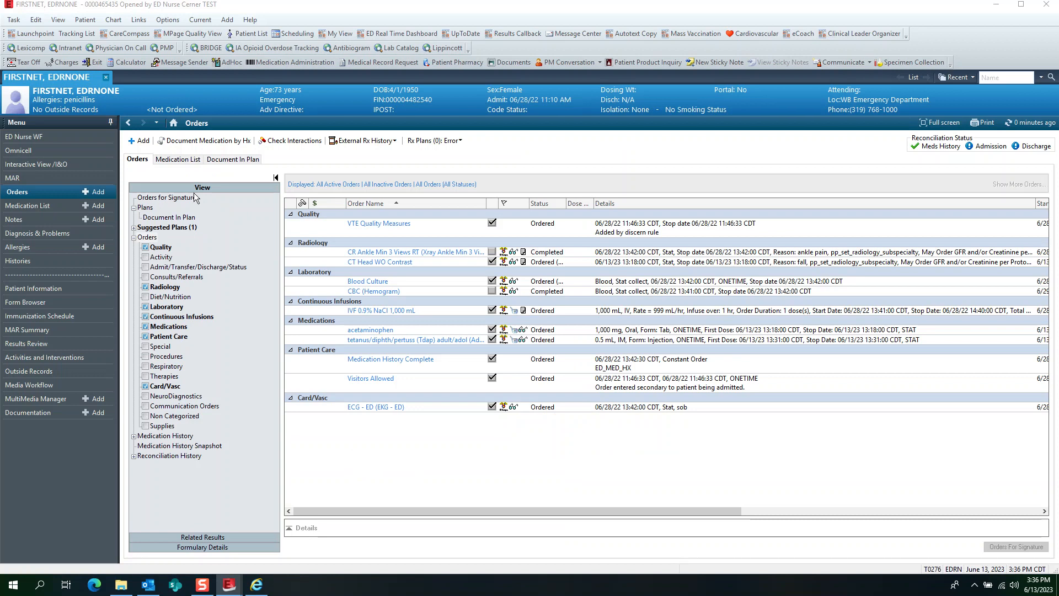
left_click(141, 141)
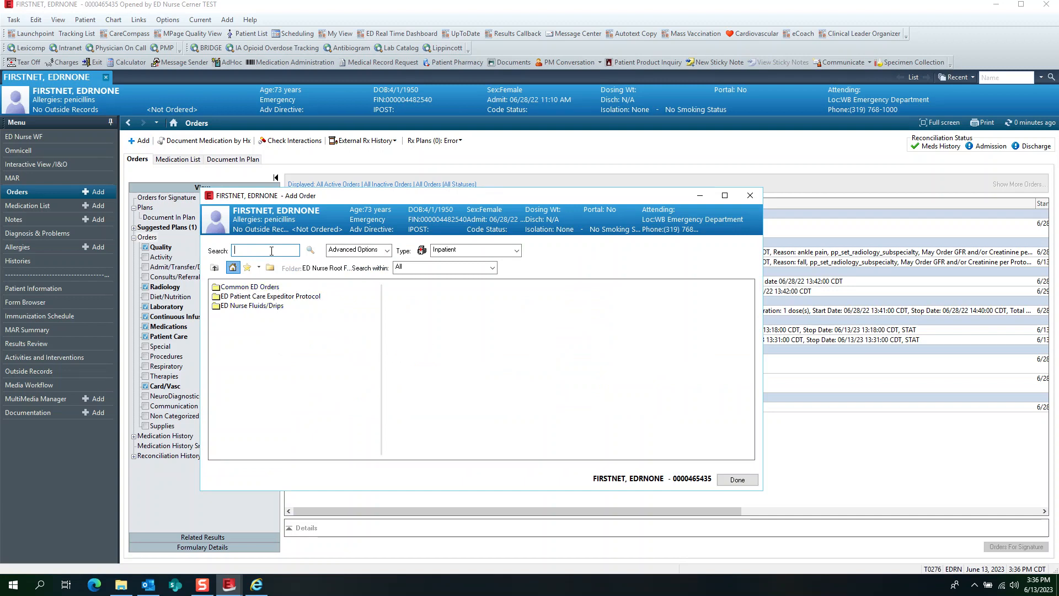
type("UA")
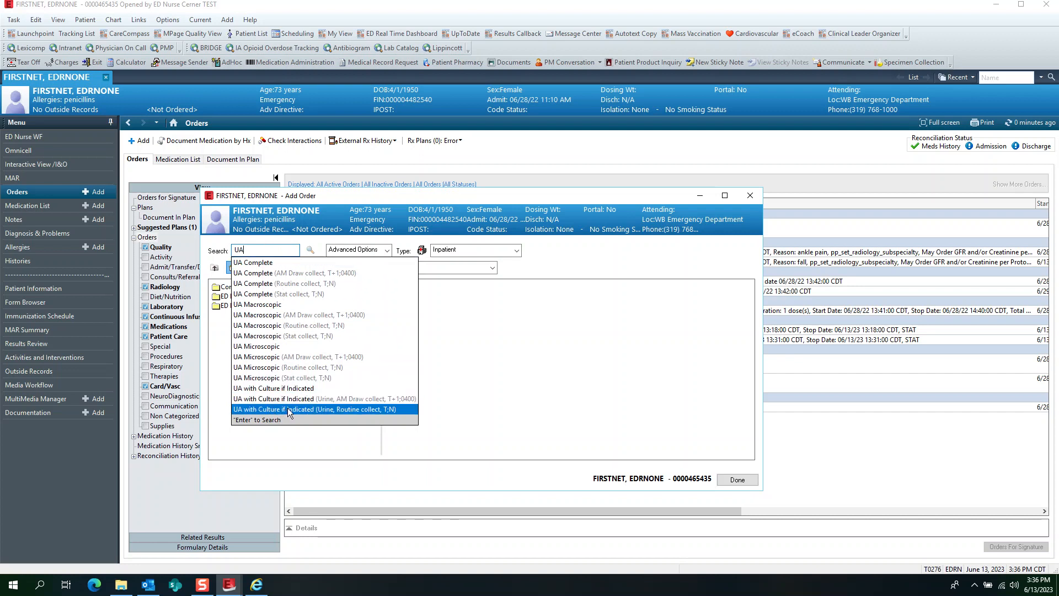
key("Return")
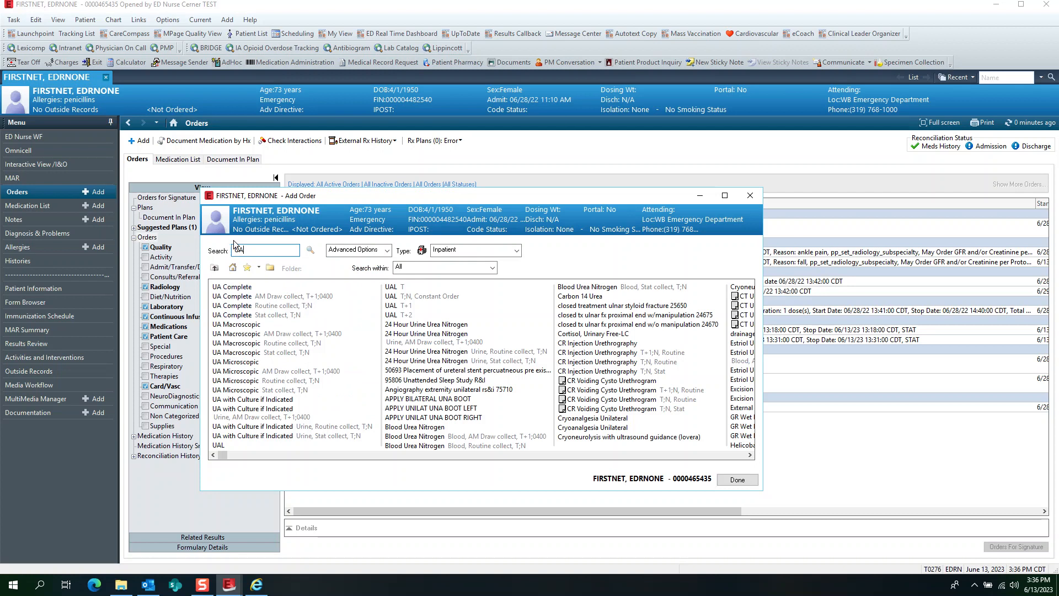
left_click(233, 267)
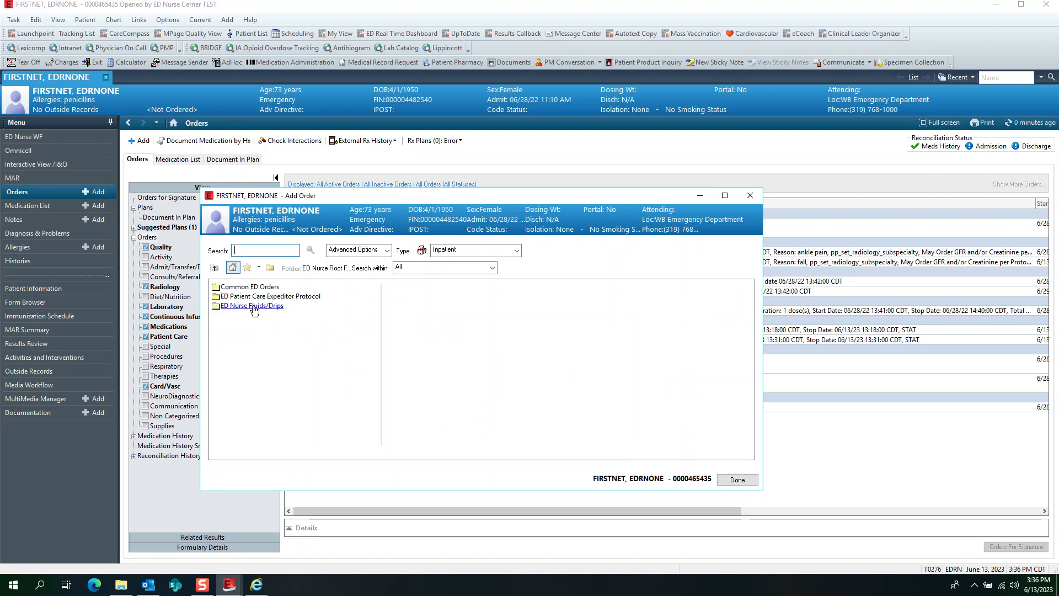
left_click(249, 287)
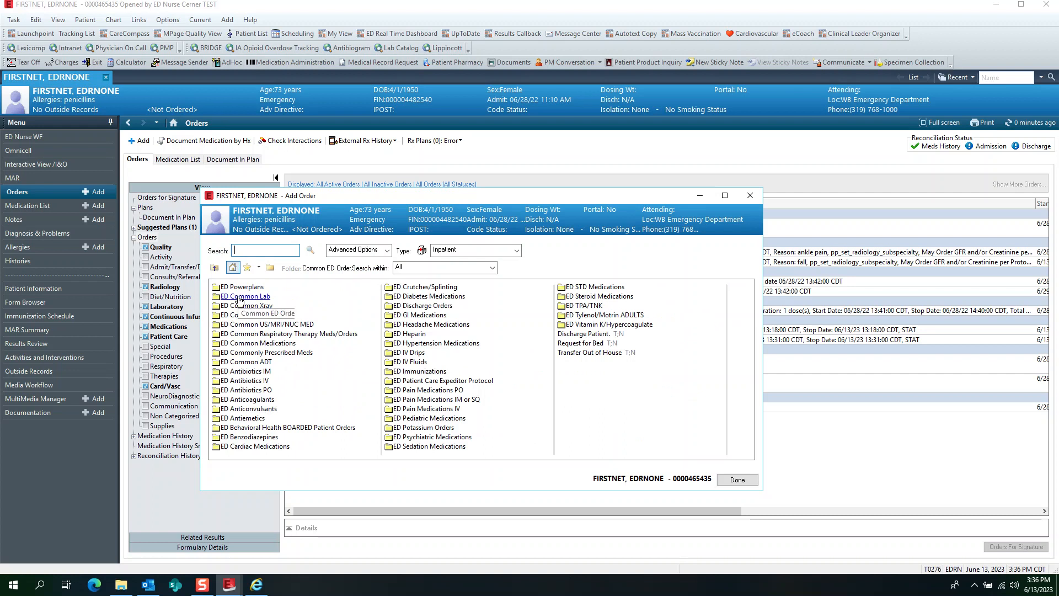
left_click(241, 297)
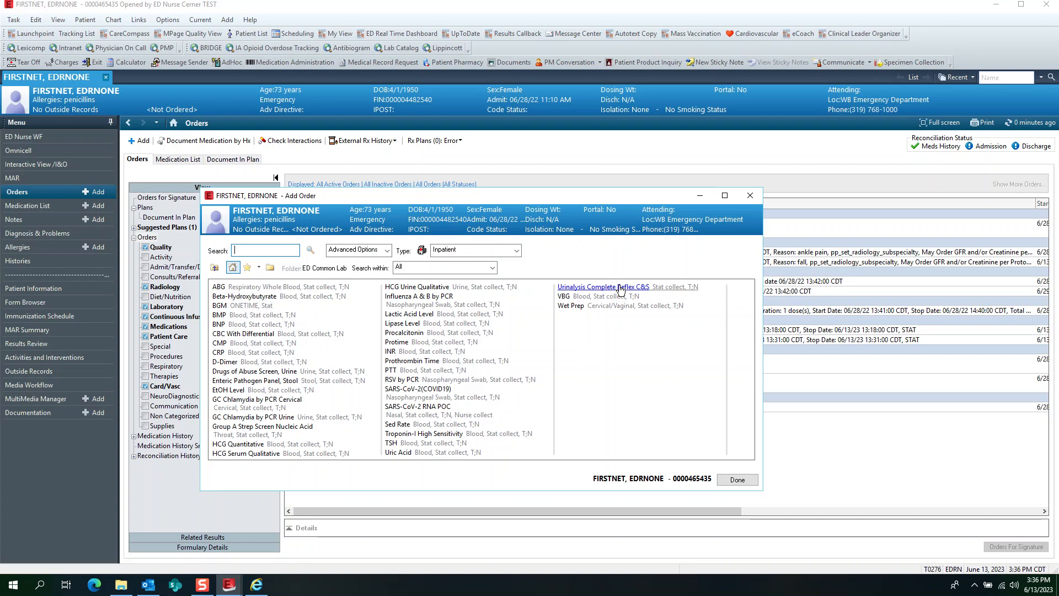
left_click(737, 480)
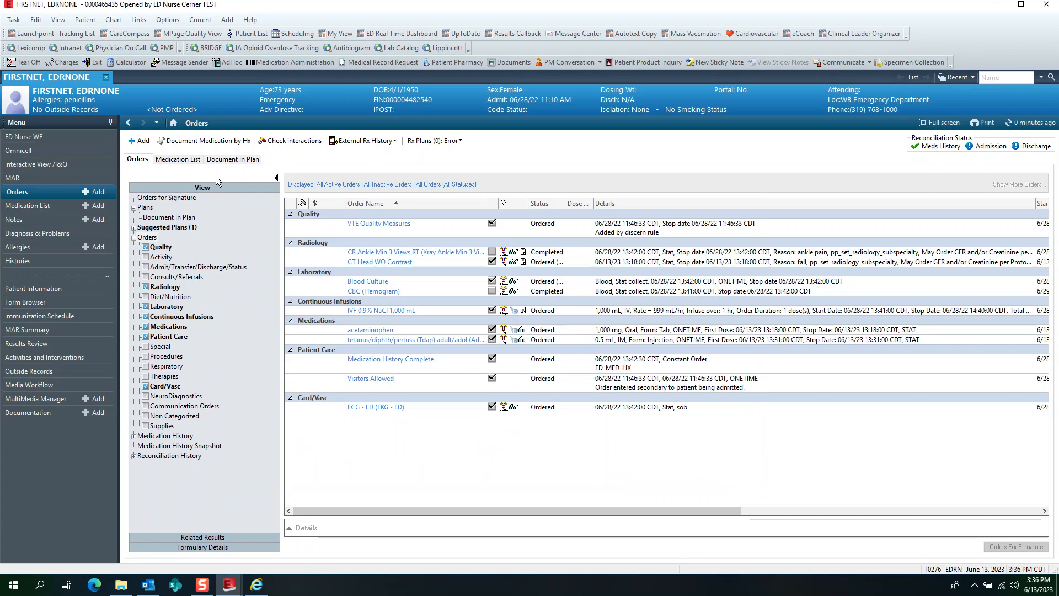
- Add amiodarone 200 mg oral tablet (1 tab, Oral, BID, # 60 tabs) as a home medication in Document Medication by Hx
left_click(219, 141)
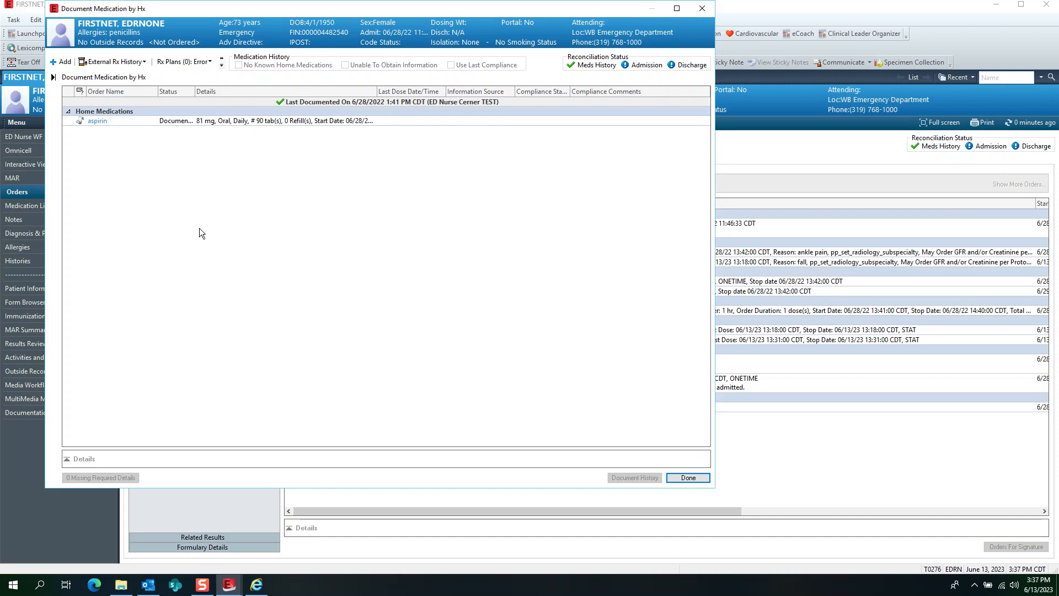
left_click(64, 62)
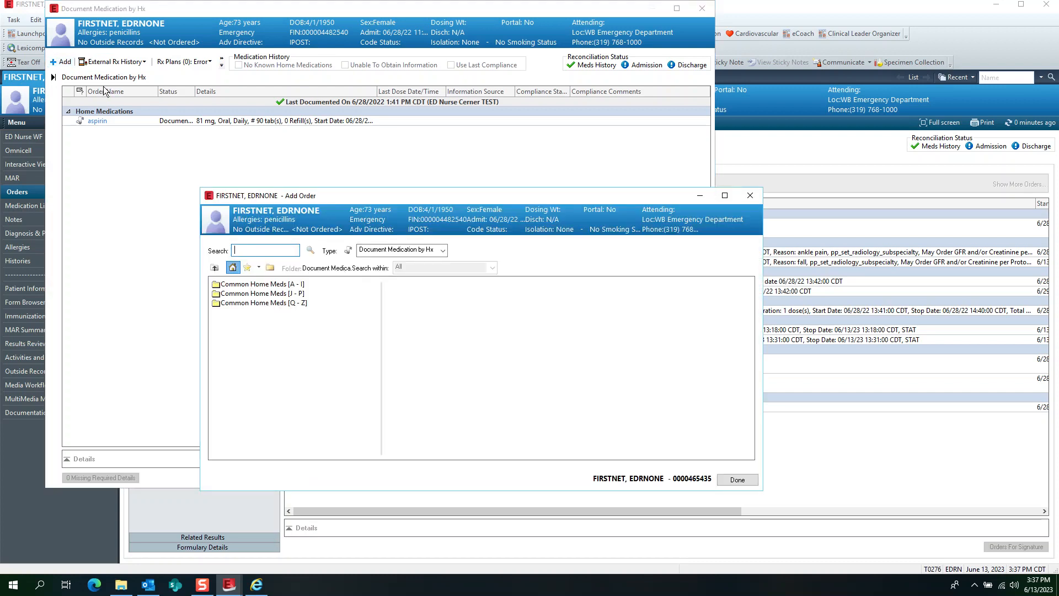
type("amiodarone")
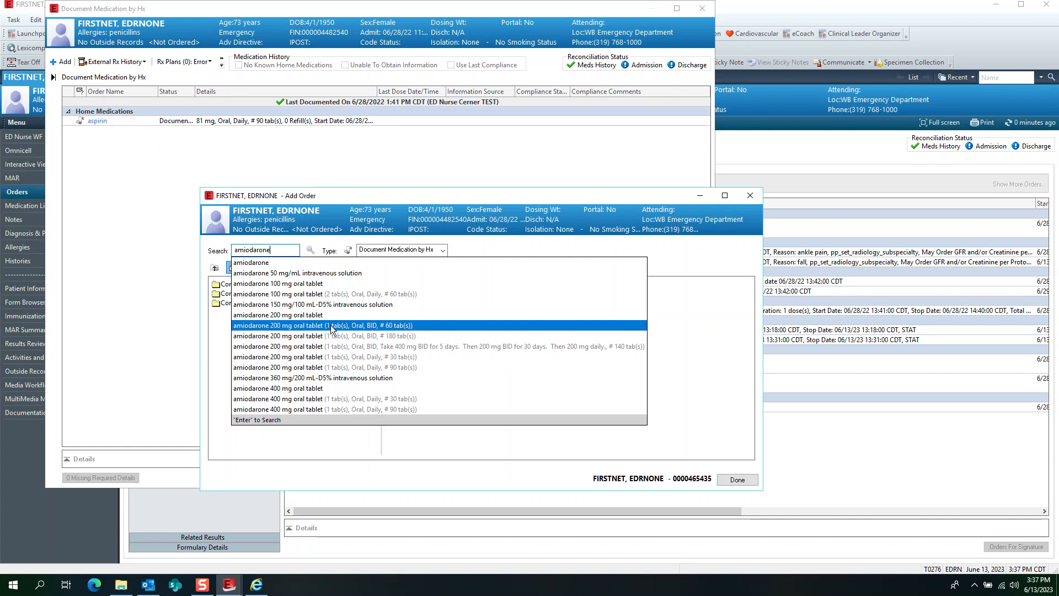
left_click(273, 330)
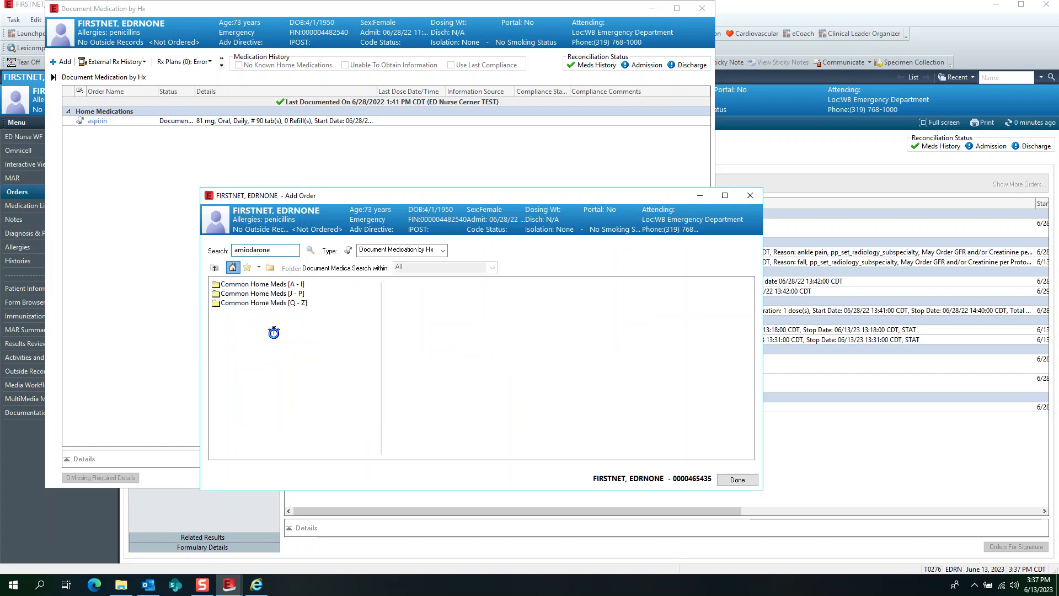
left_click(737, 480)
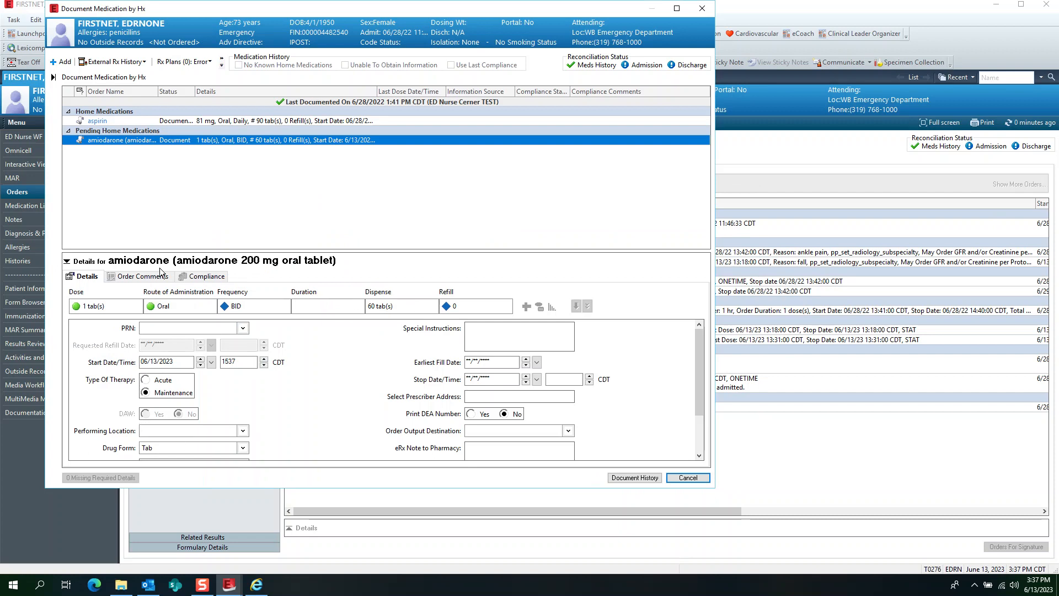
- Record amiodarone's compliance as Still taking, as prescribed, with Patient as the information source, and document the medication history
left_click(208, 276)
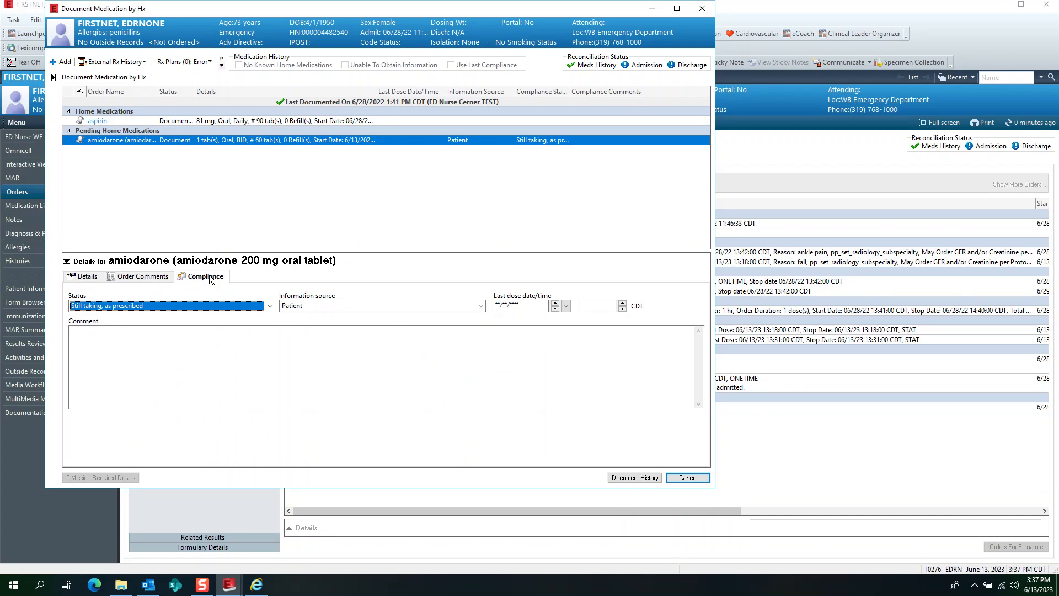
left_click(270, 306)
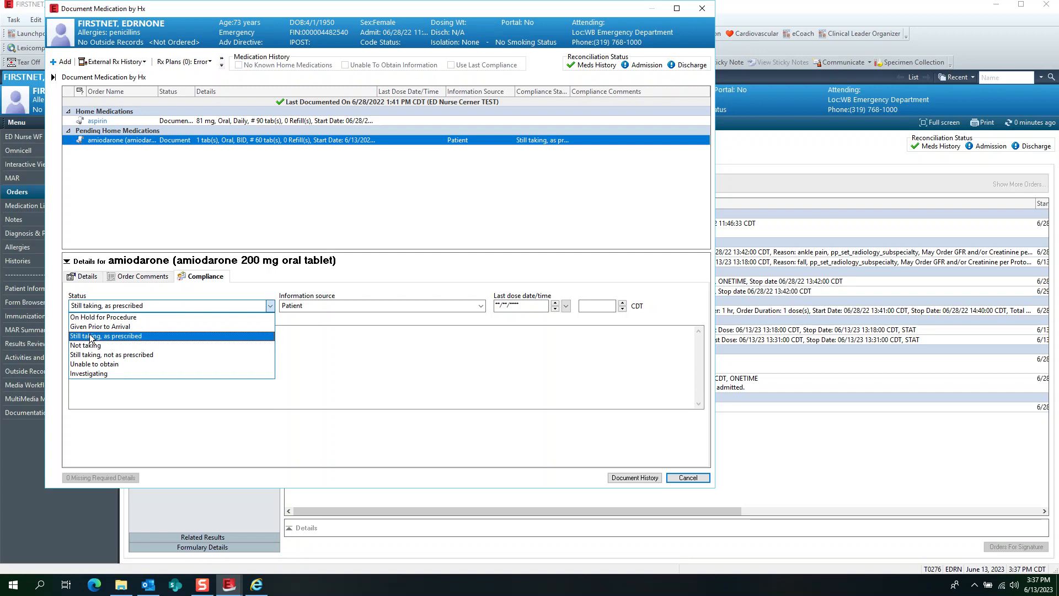
left_click(126, 336)
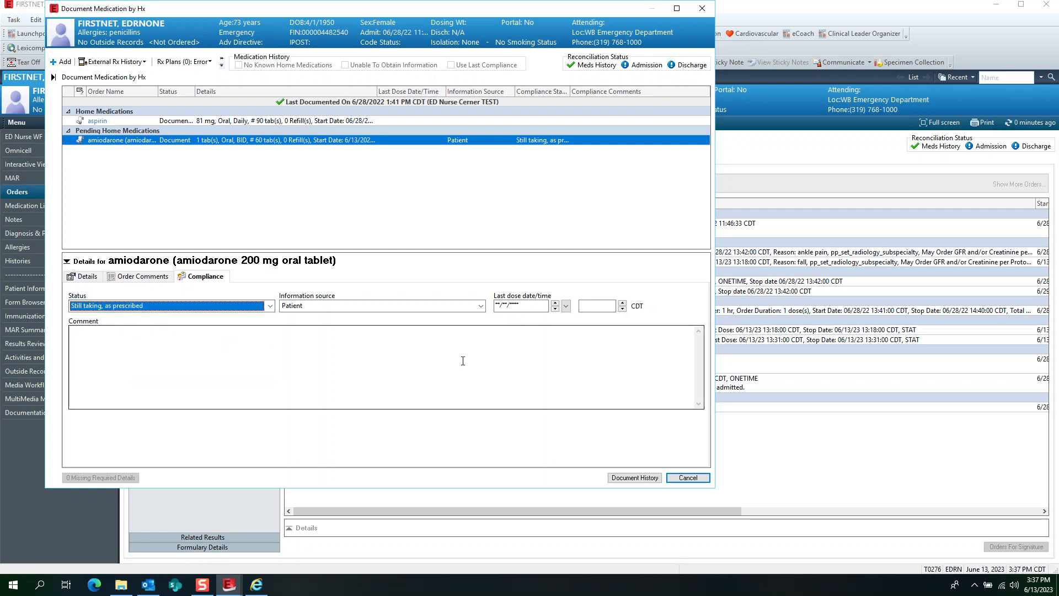
left_click(132, 184)
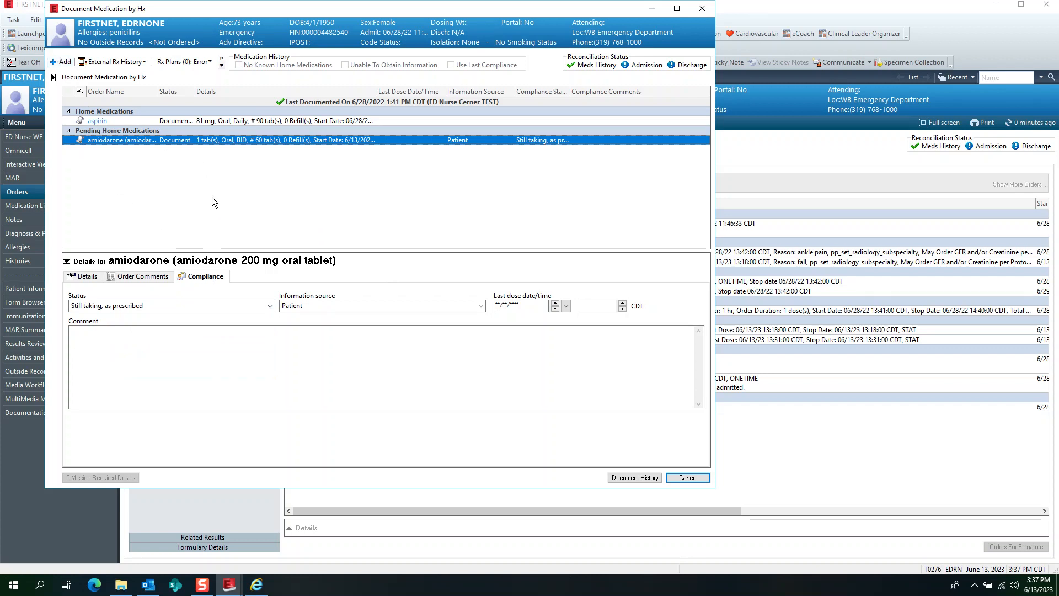
left_click(633, 477)
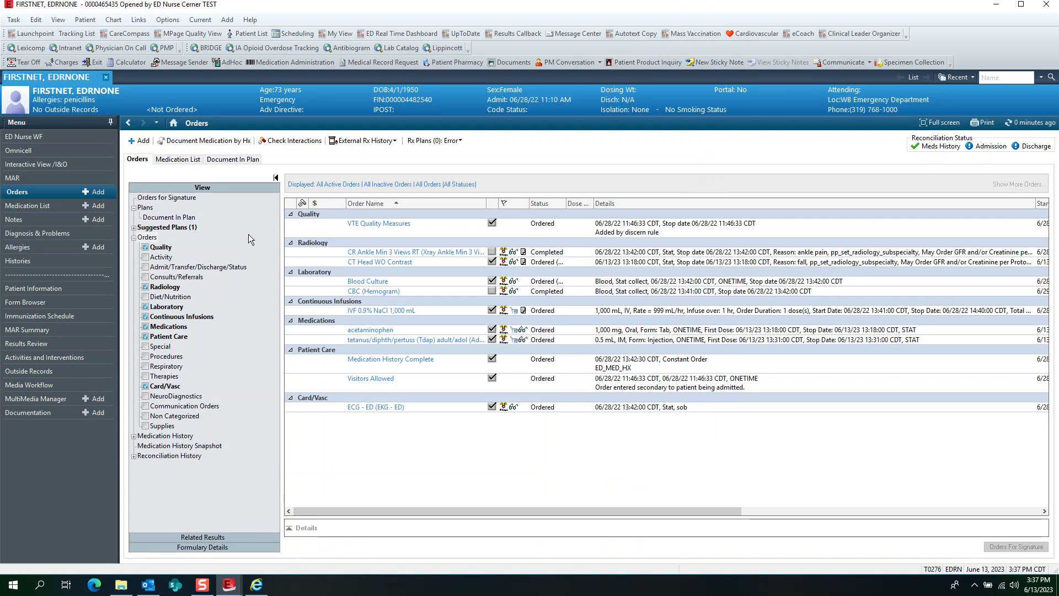
- View the patient's Medication List, return to Orders, and look at the External Rx History import before closing it
left_click(184, 161)
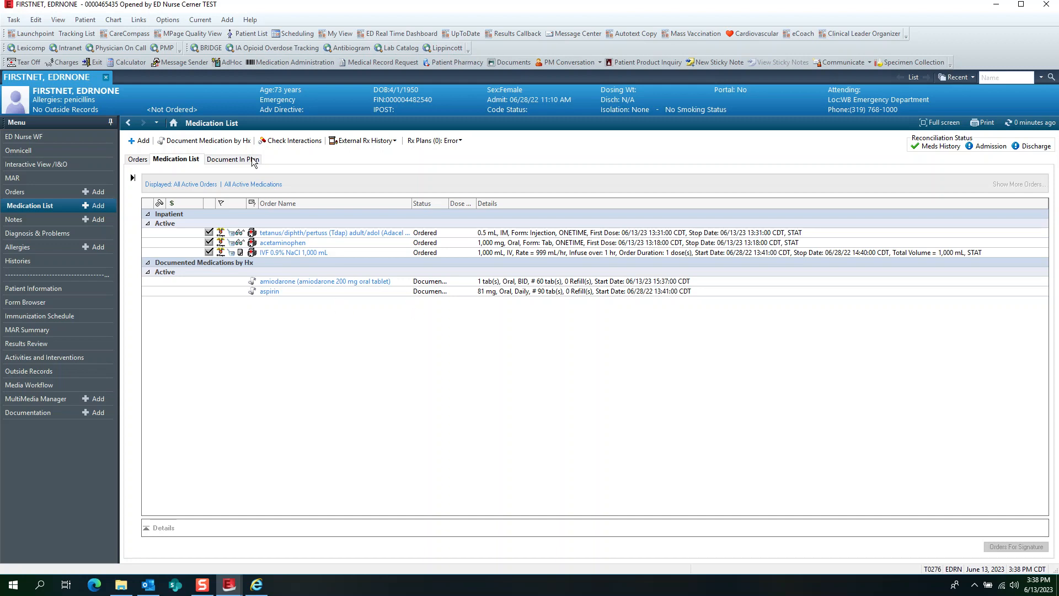
left_click(145, 160)
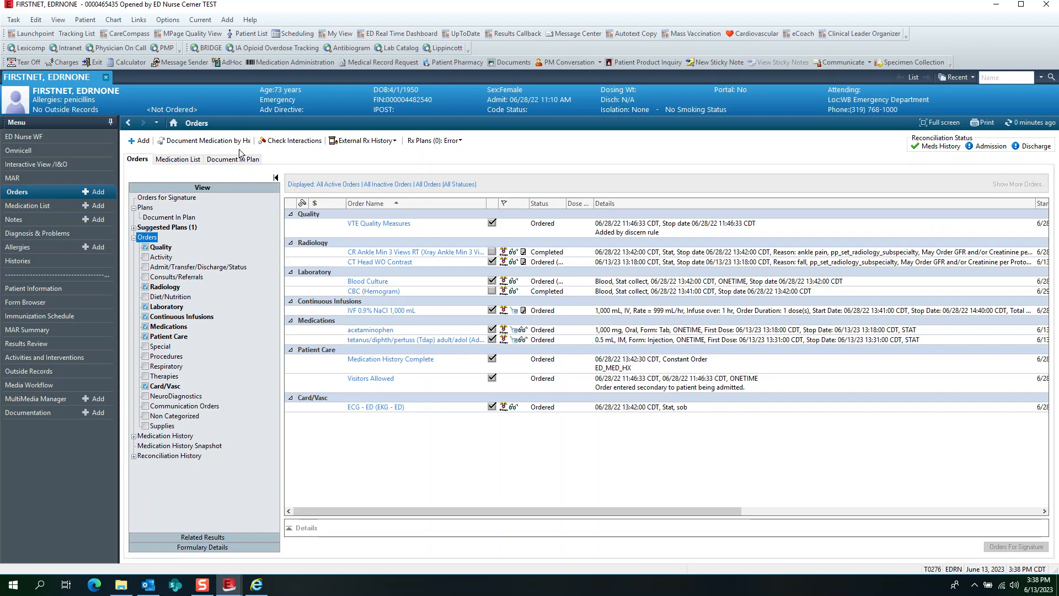
left_click(390, 141)
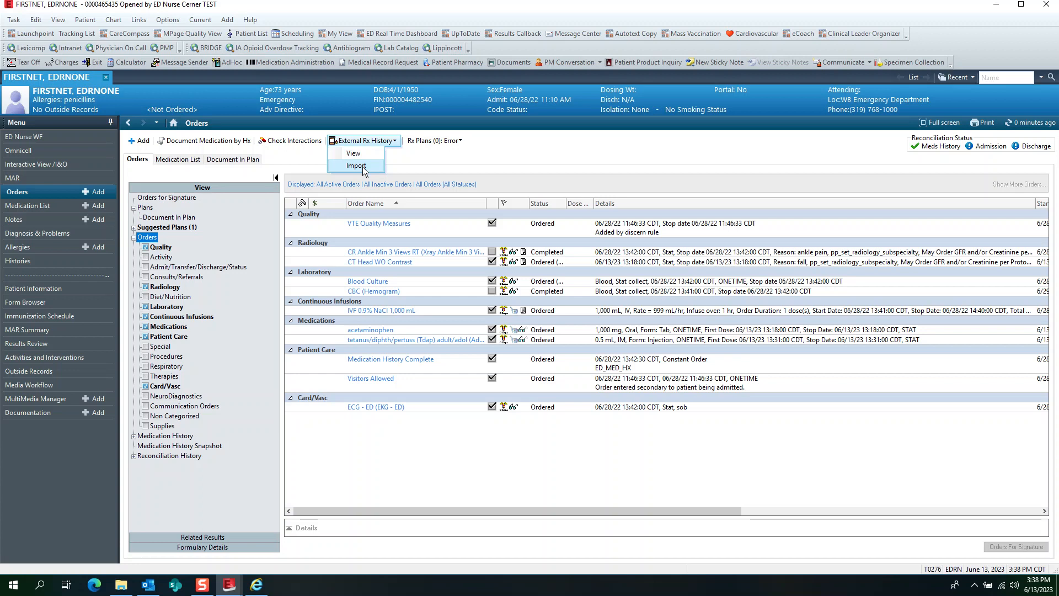
left_click(363, 168)
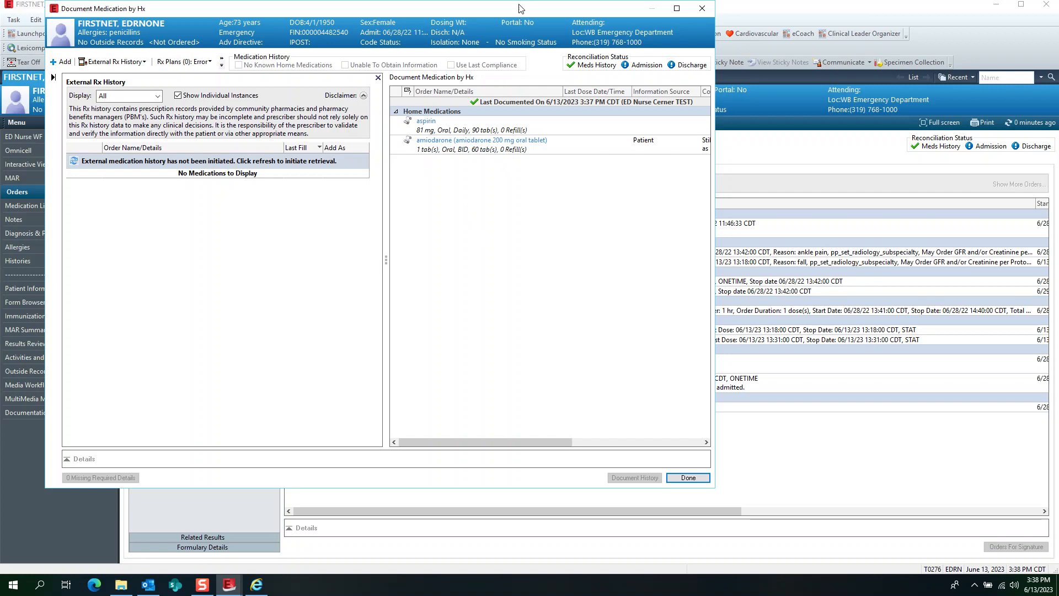
left_click_drag(522, 12, 613, 44)
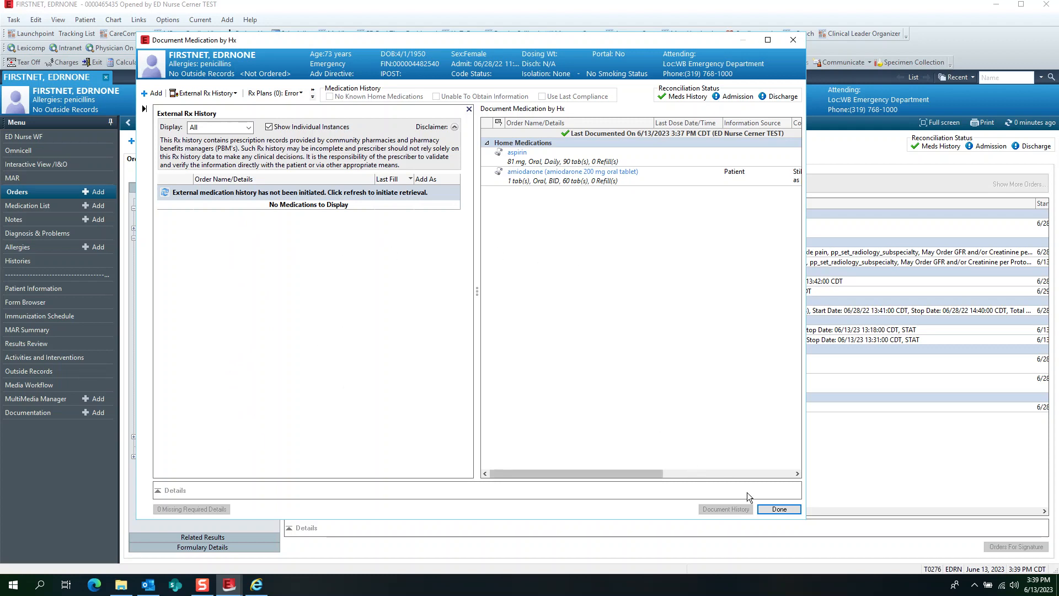
left_click(779, 509)
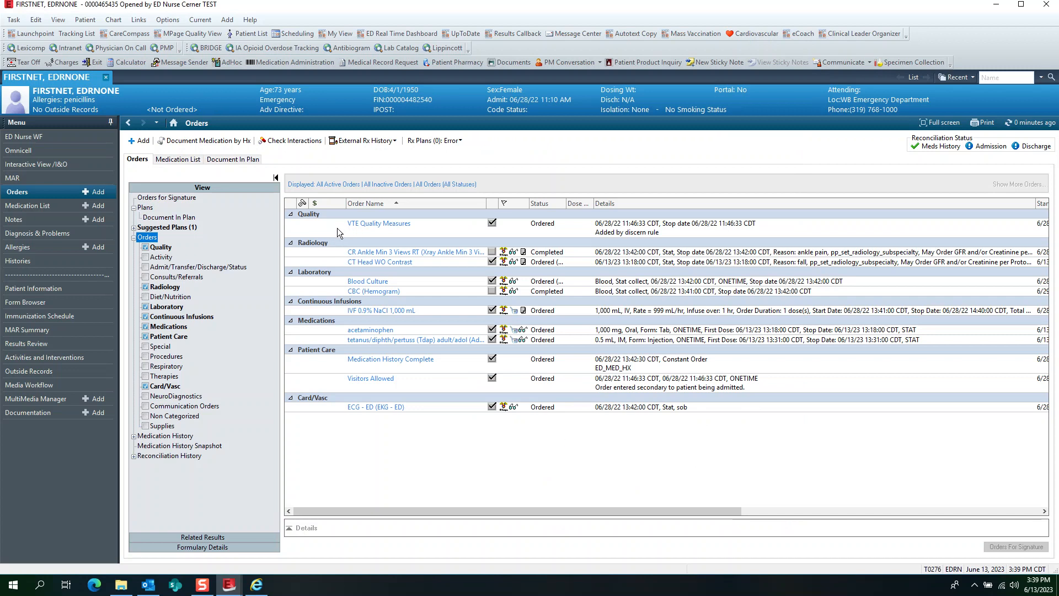
- Compare the patient's Medication List with the Orders page, and look at the Notes page
left_click(30, 206)
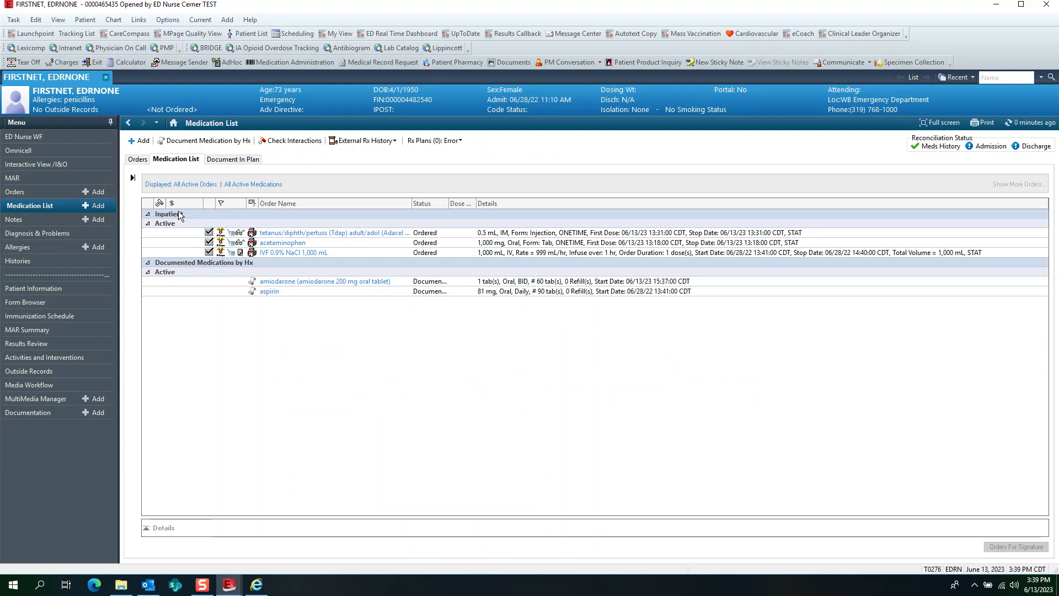
left_click(30, 192)
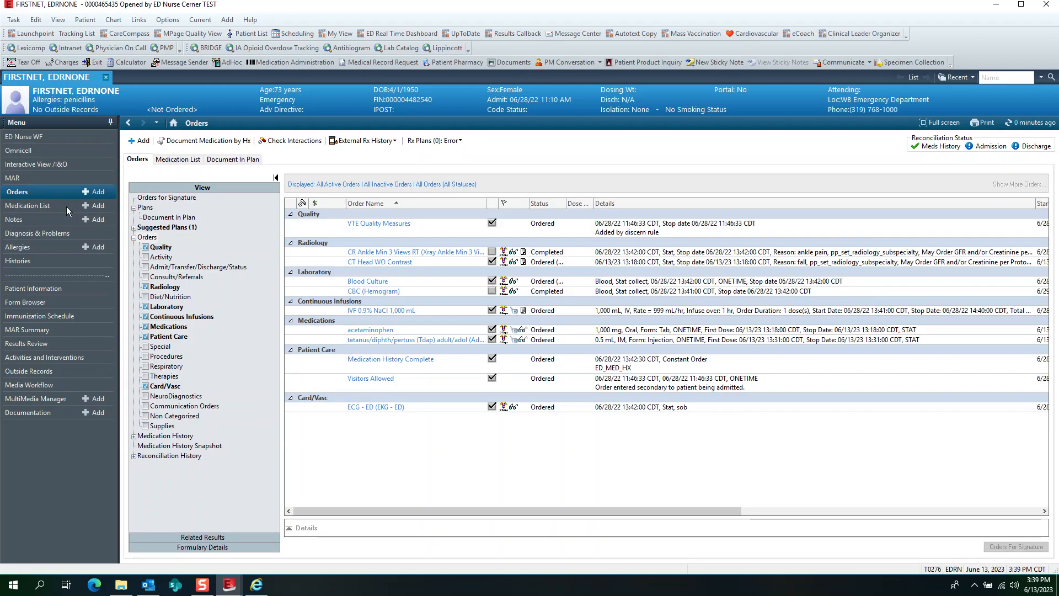
left_click(67, 206)
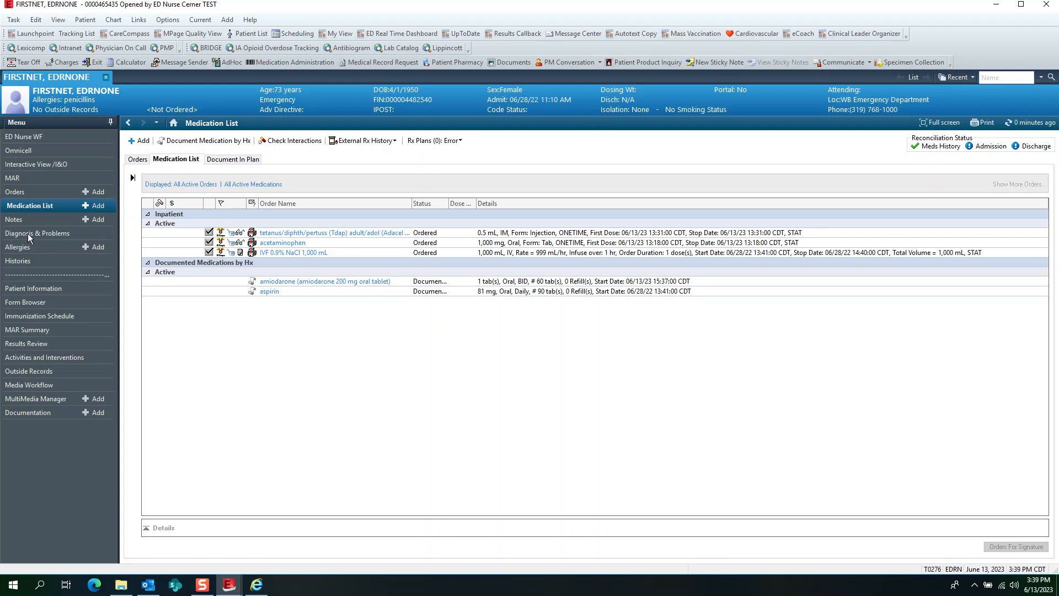
left_click(18, 220)
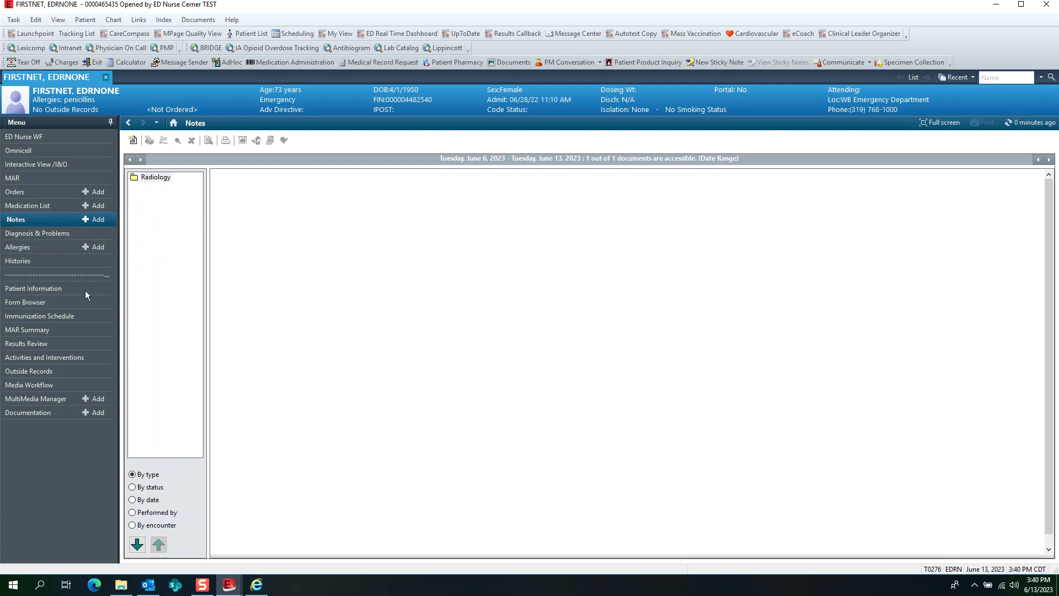
- In Diagnosis & Problems, add SOB - Shortness of breath as a diagnosis being addressed this visit
left_click(40, 234)
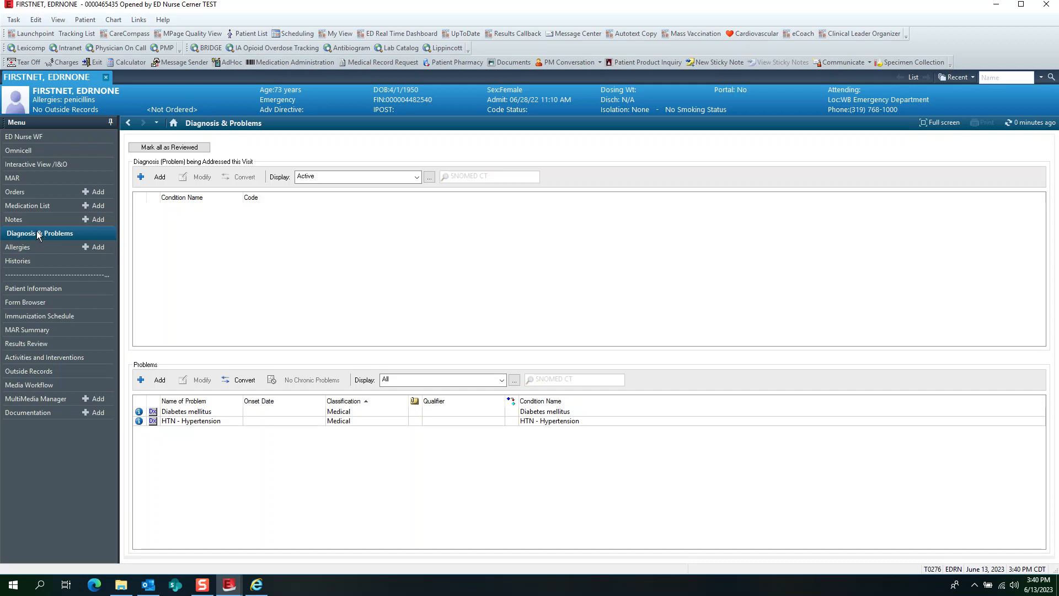
left_click(158, 183)
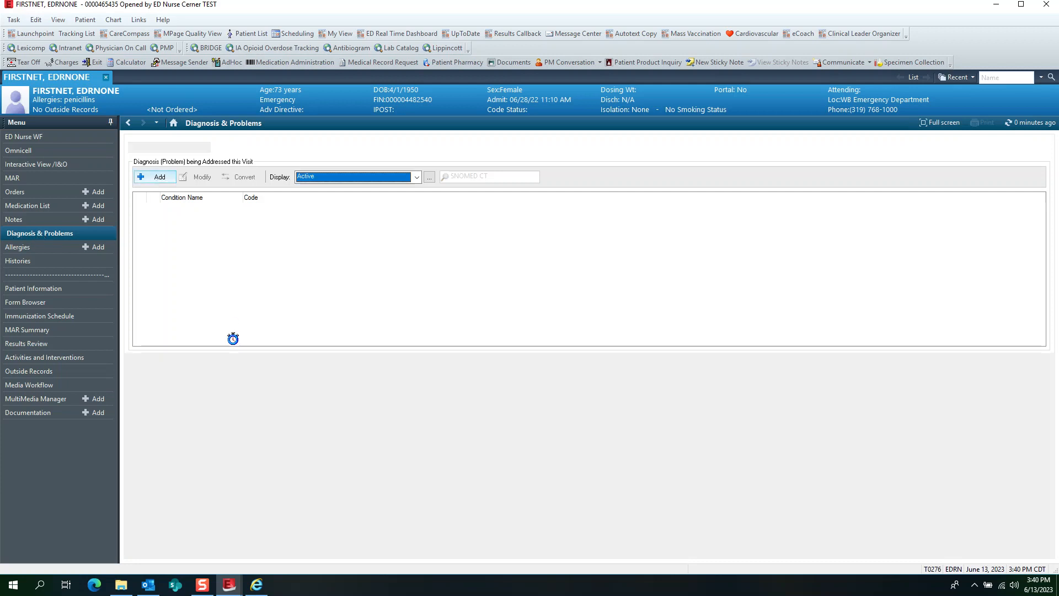
type("SOB")
key("Return")
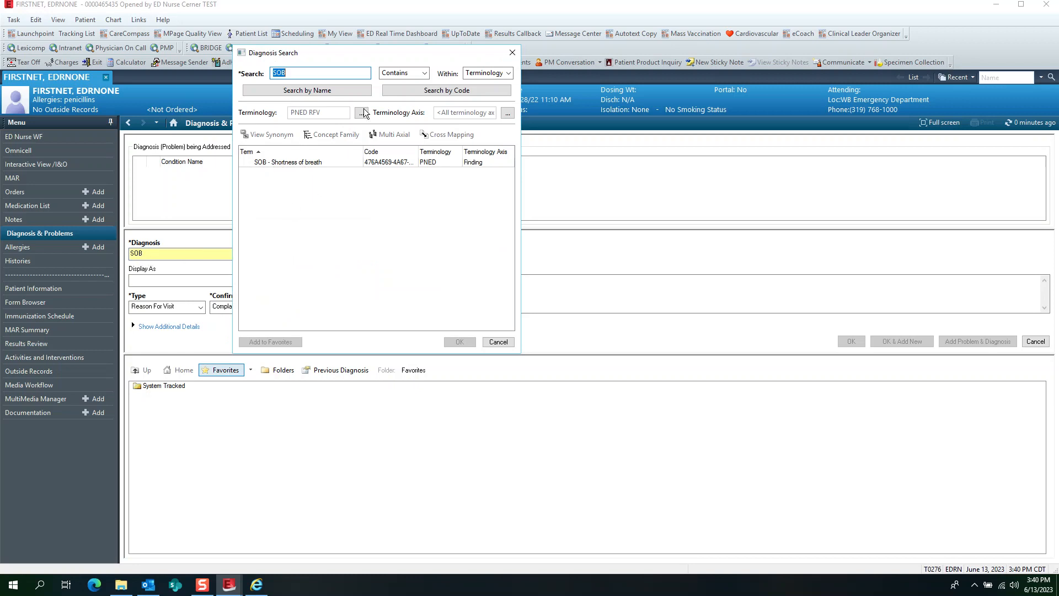
left_click(284, 162)
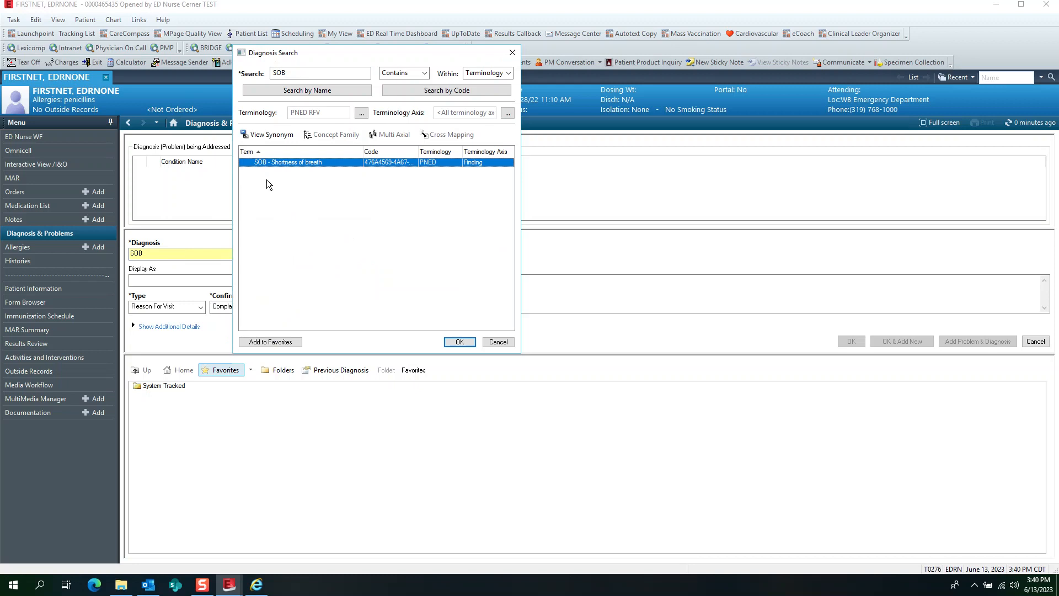
left_click(459, 342)
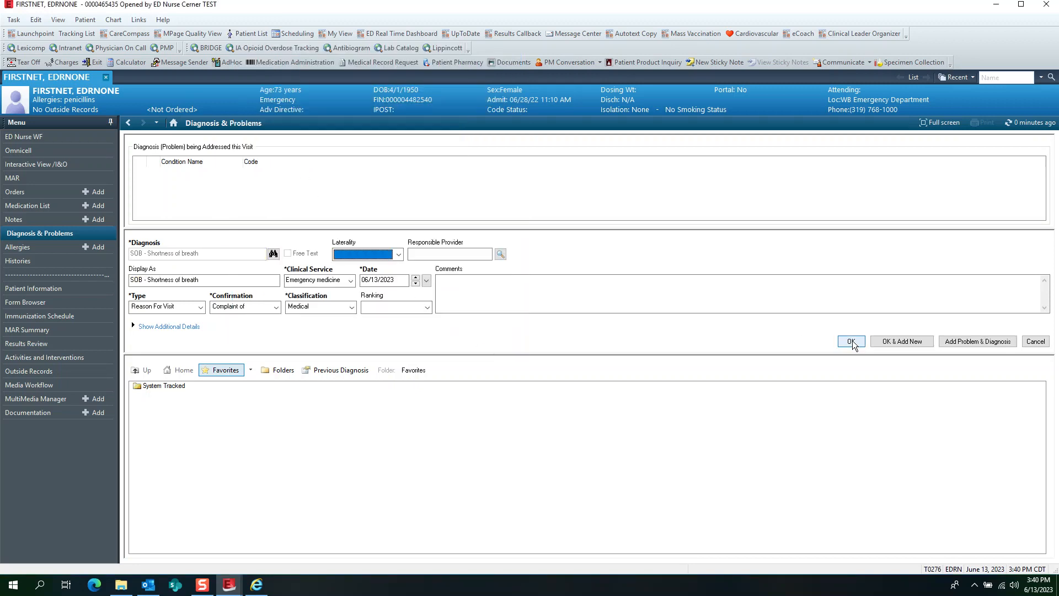
left_click(853, 341)
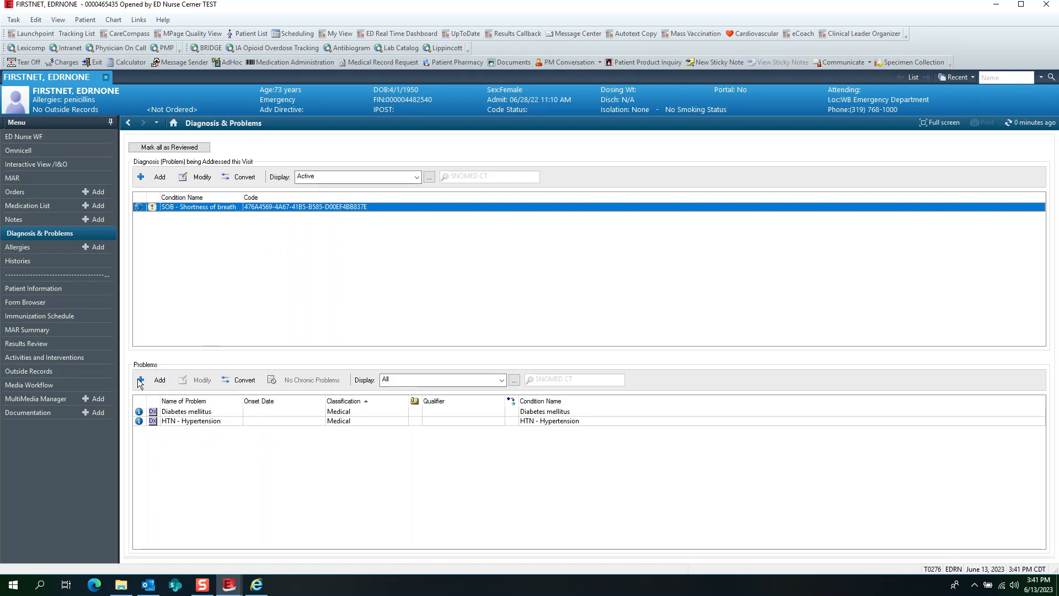
- Open the patient's Allergies and look at the actions available for the penicillins allergy
left_click(37, 247)
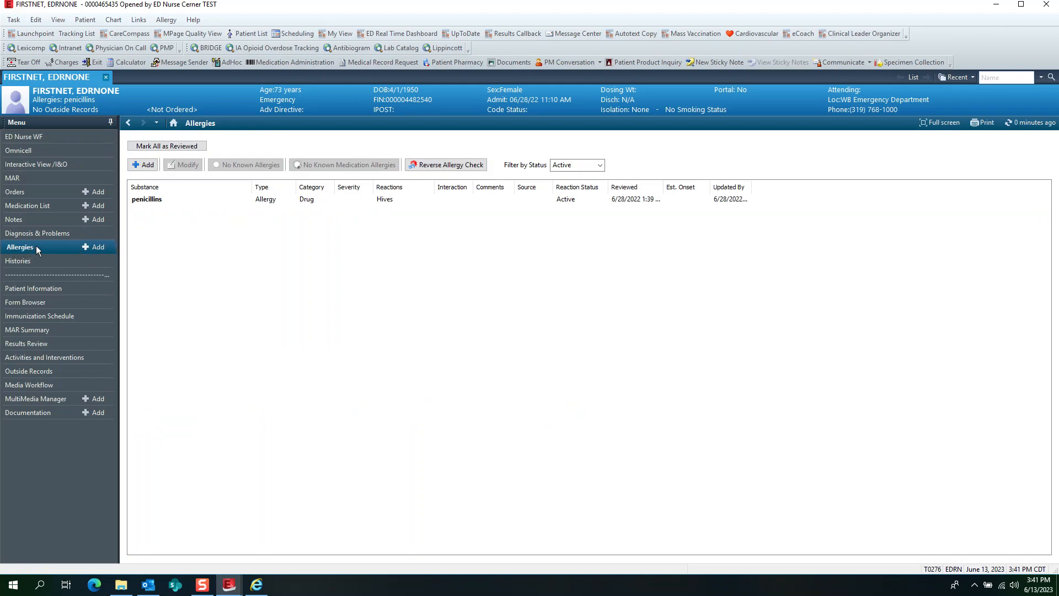
left_click(156, 200)
right_click(186, 202)
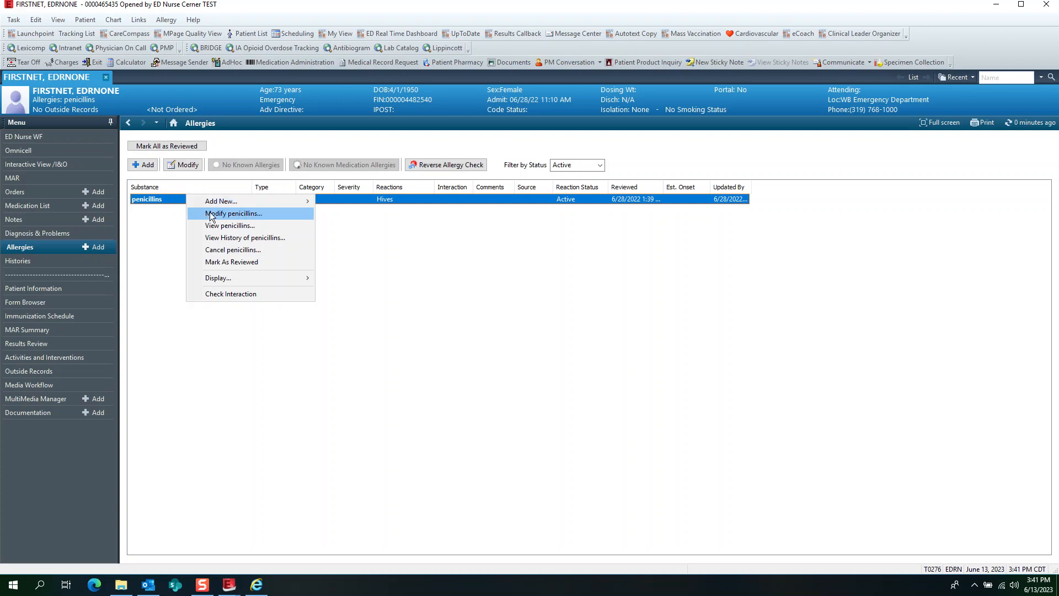
left_click(168, 214)
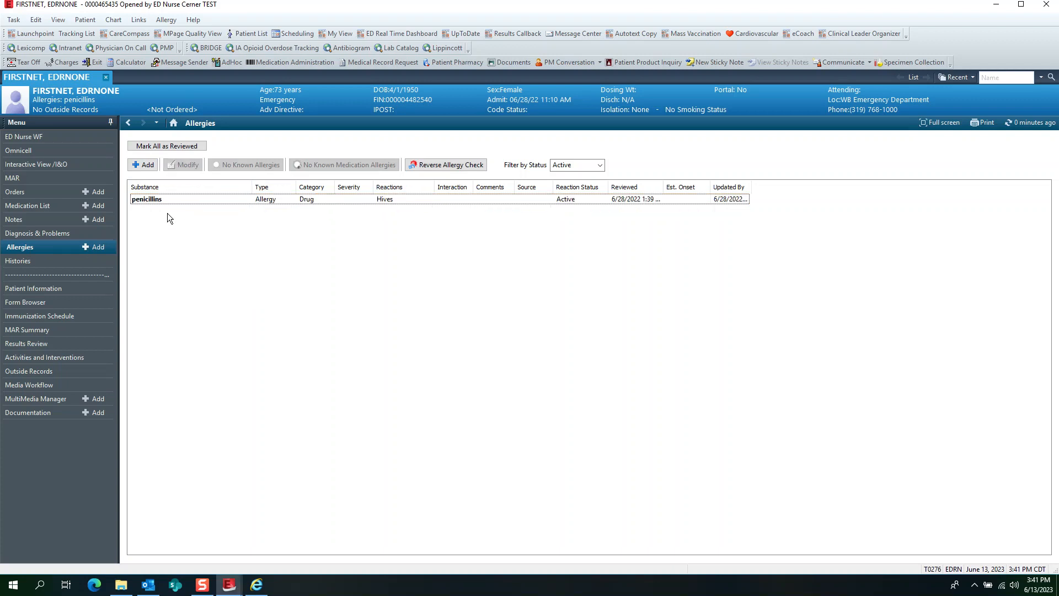
- Start a new allergy entry and search for sulfa, choosing the sulfa drugs category as the substance
left_click(143, 166)
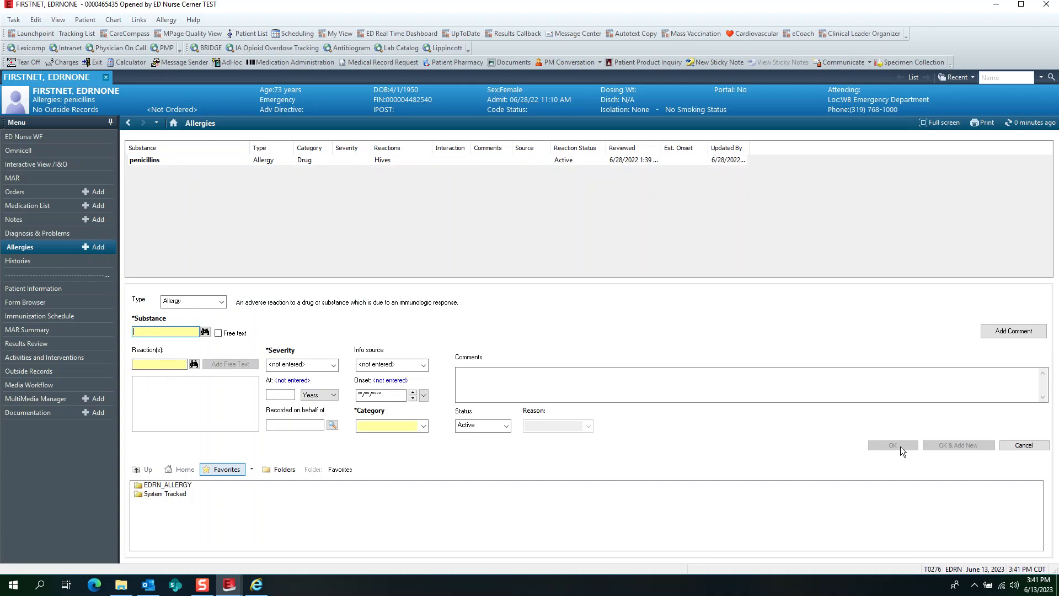
type("sulfa")
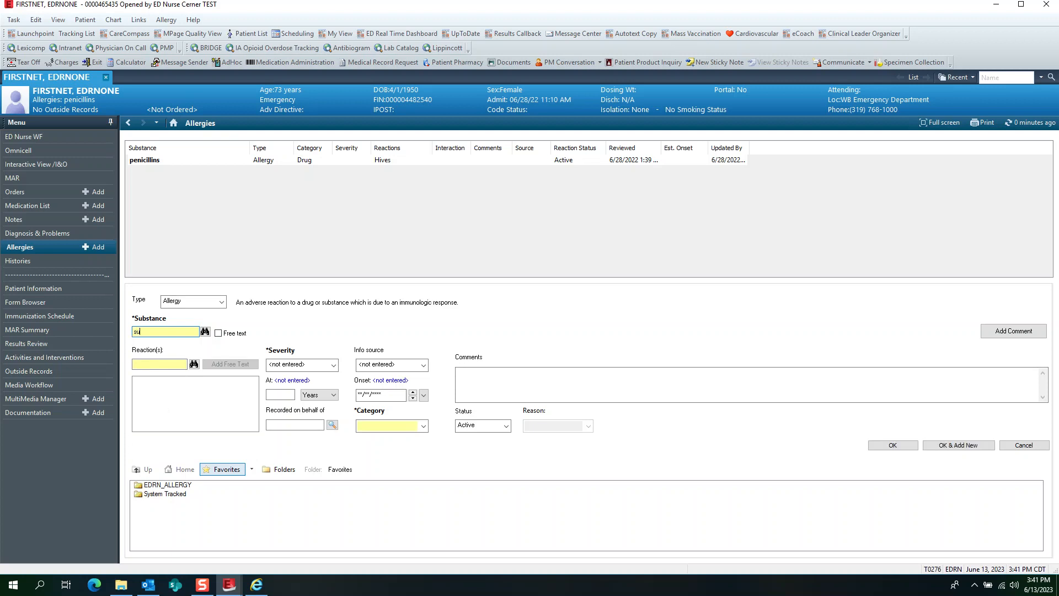
left_click(209, 330)
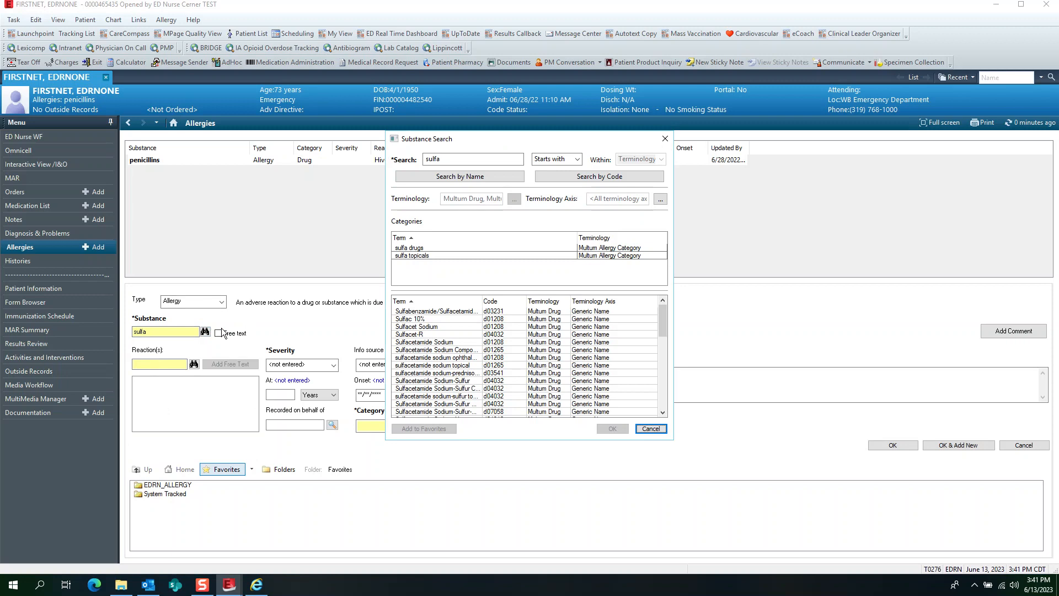
left_click(419, 248)
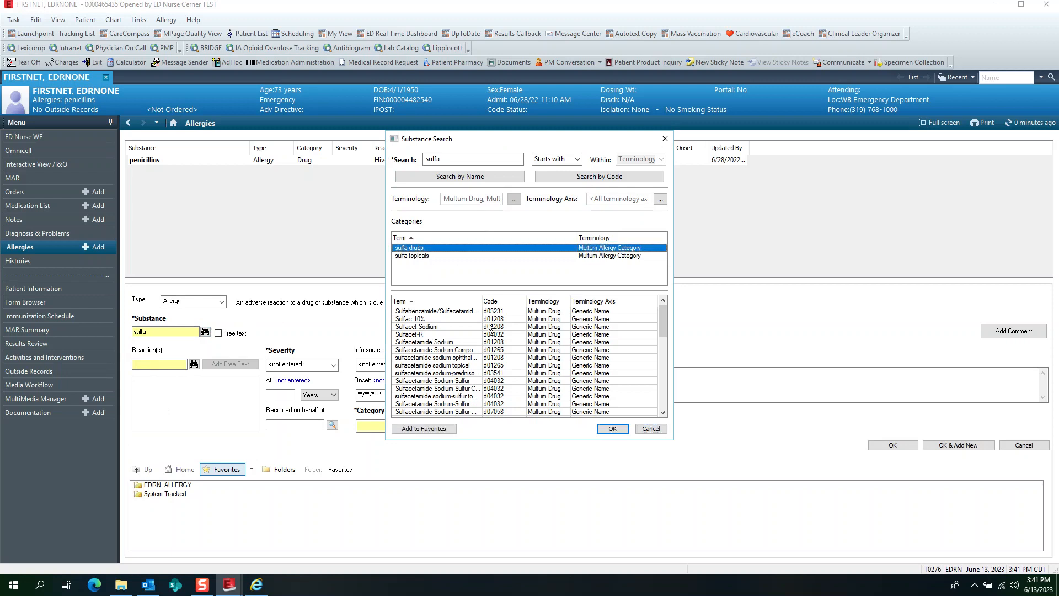
left_click(617, 429)
- Add Hives as the reaction to sulfa drugs, set the category to Drug and save the allergy
left_click(160, 365)
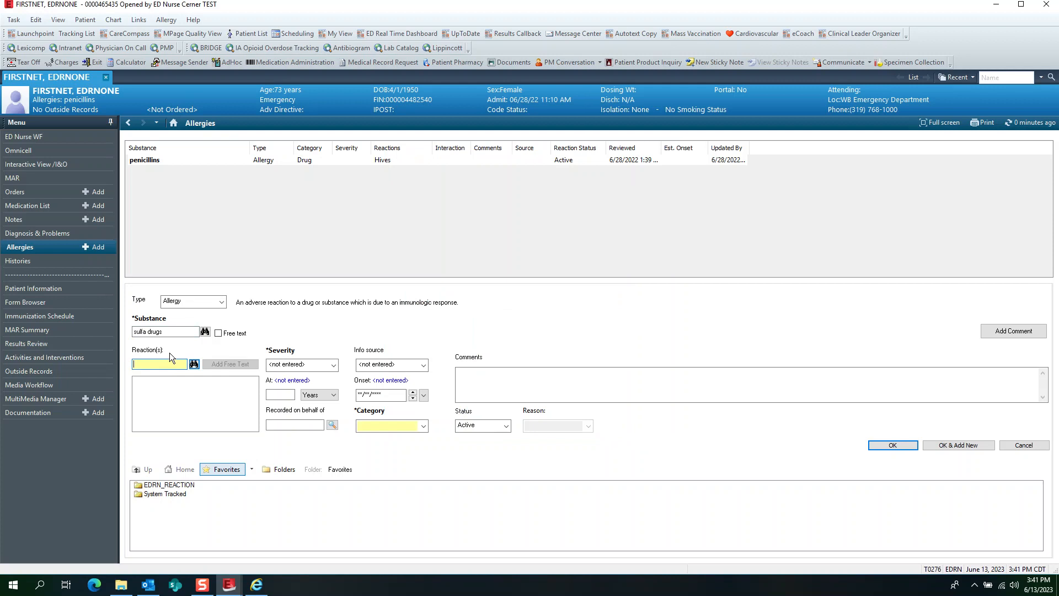
type("hives")
key("Return")
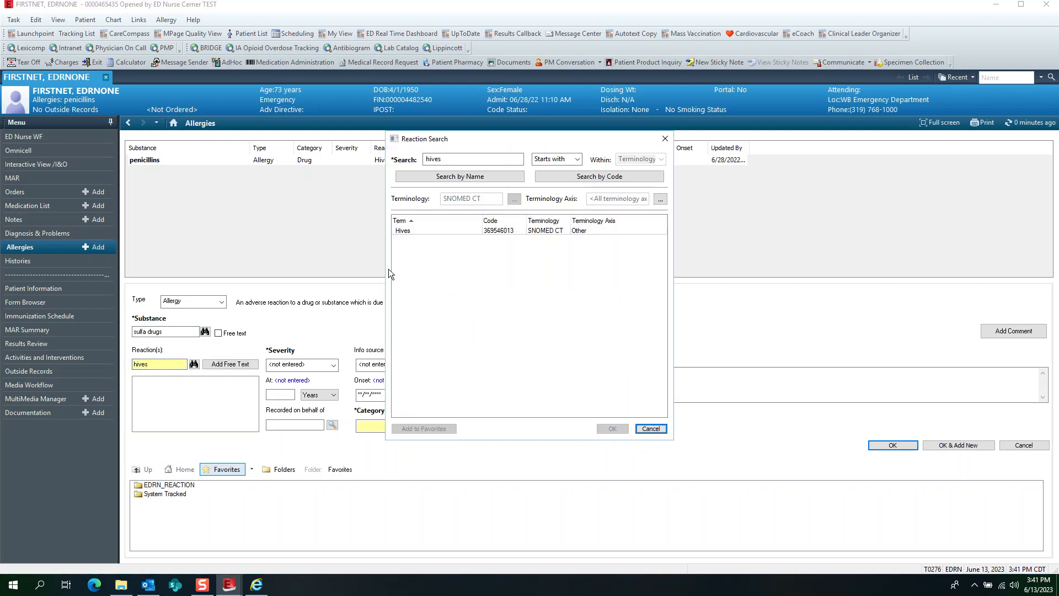
left_click(408, 231)
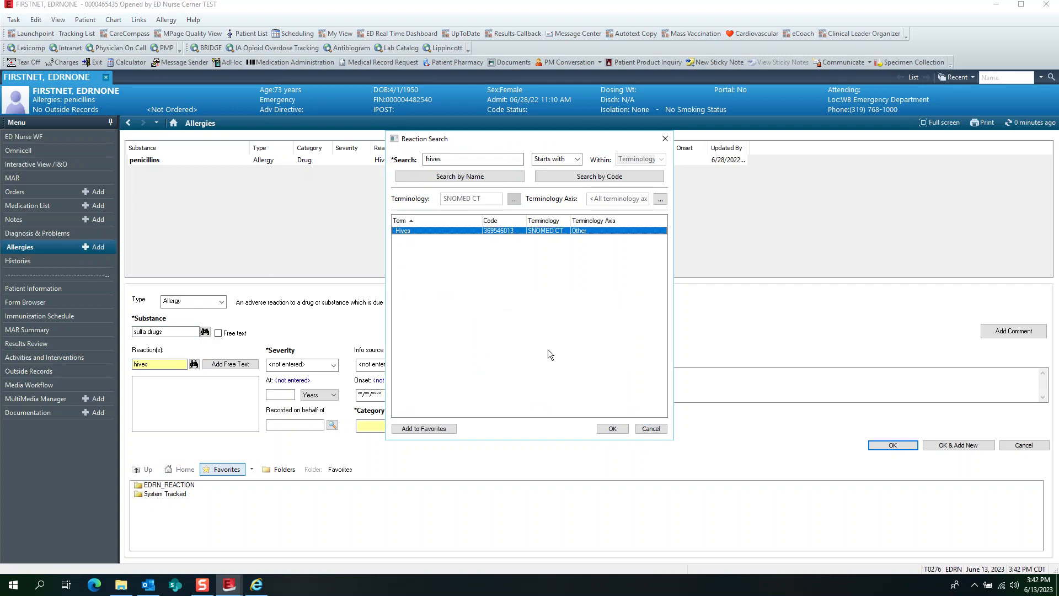
left_click(613, 430)
left_click(421, 427)
left_click(381, 439)
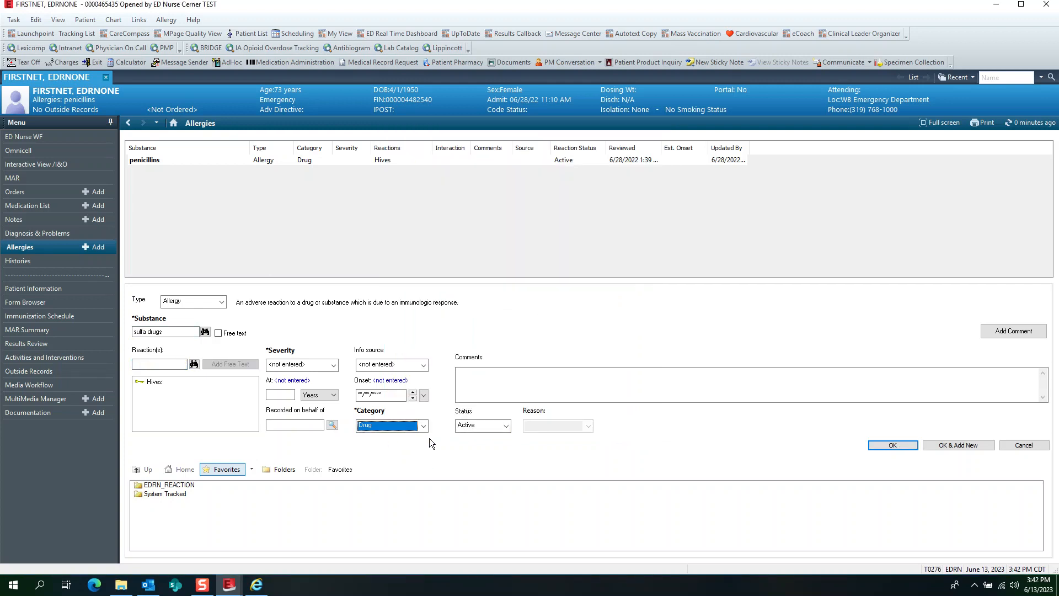
left_click(891, 445)
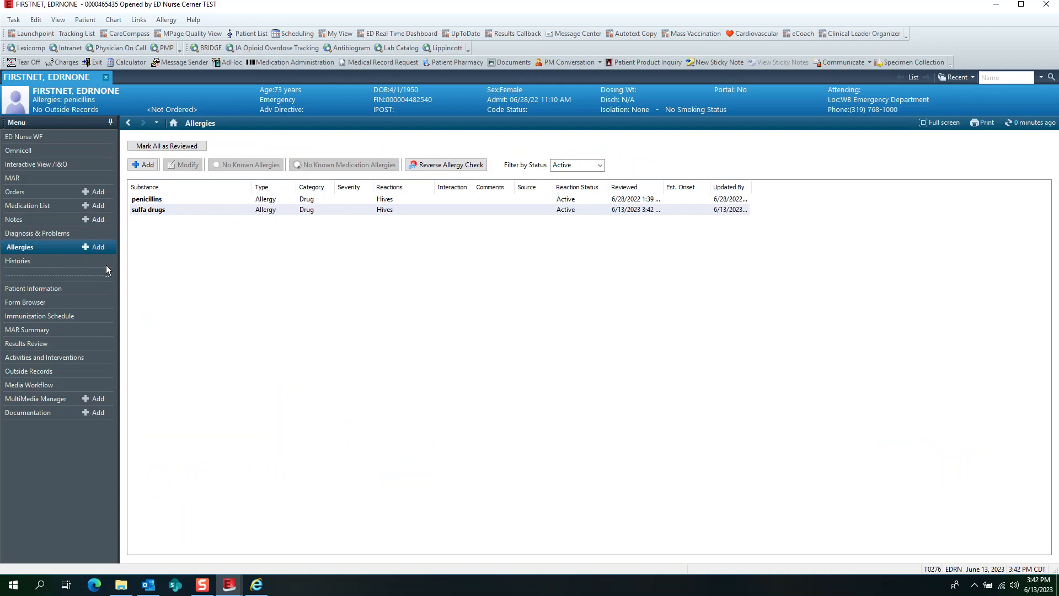
- Look at the Family and Procedure sections of the patient's Histories
left_click(37, 264)
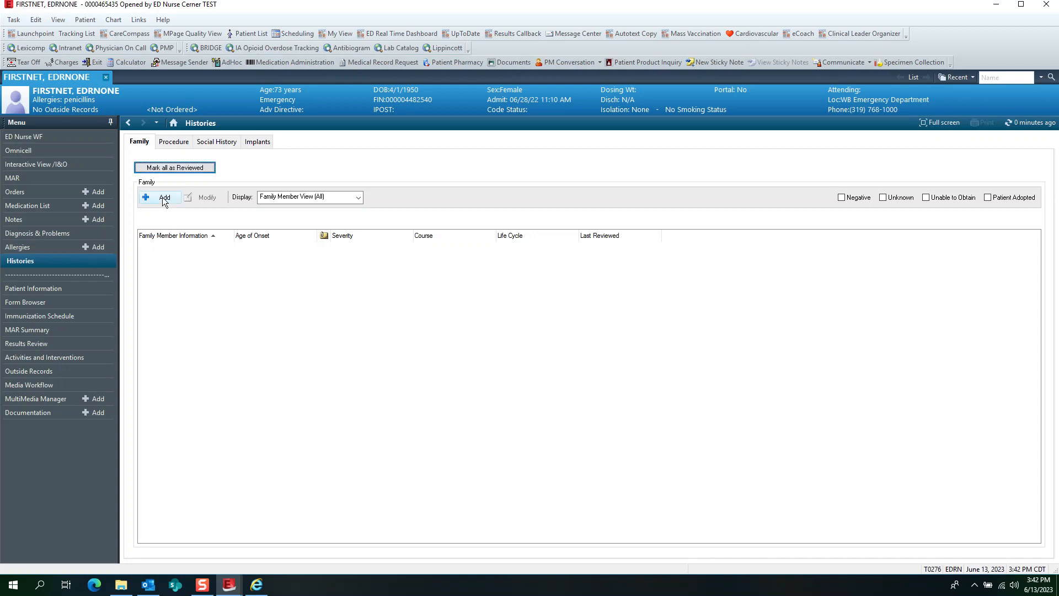
left_click(176, 146)
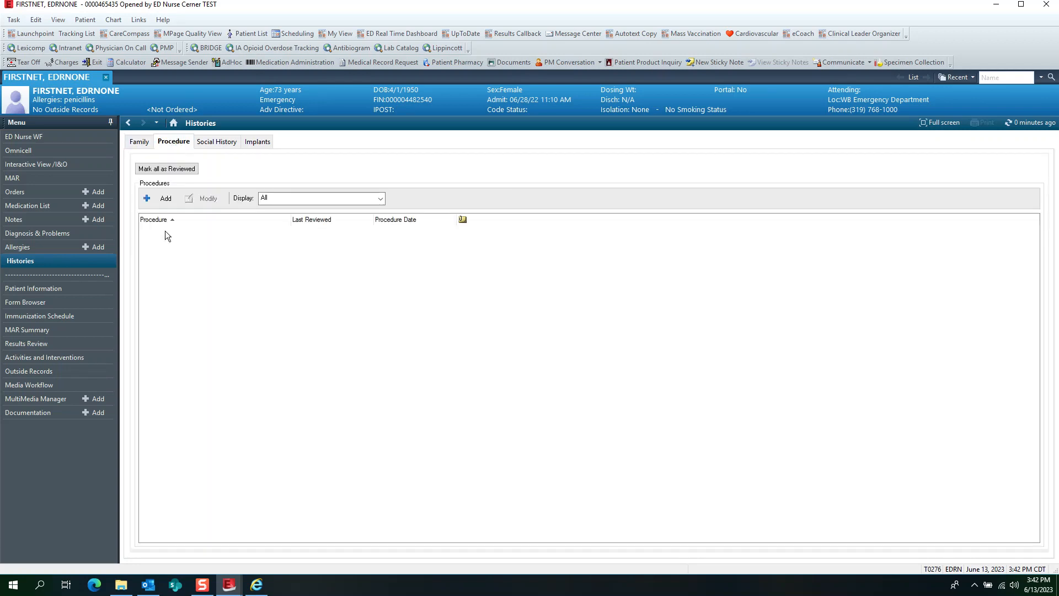
- Review the Social History and Implants sections of the patient's Histories, finishing back on the Family section
left_click(217, 142)
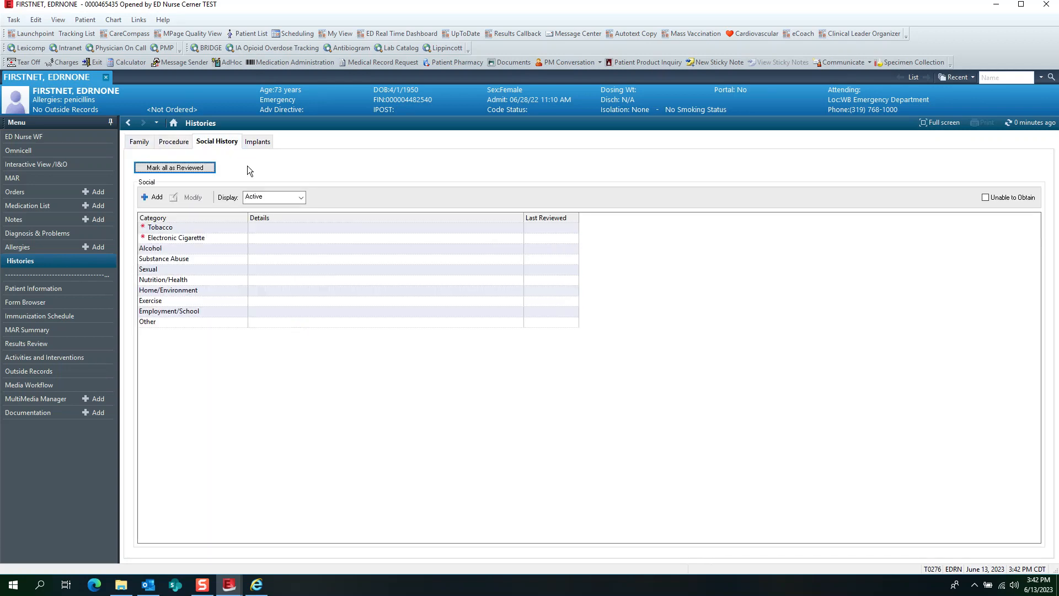
left_click(257, 142)
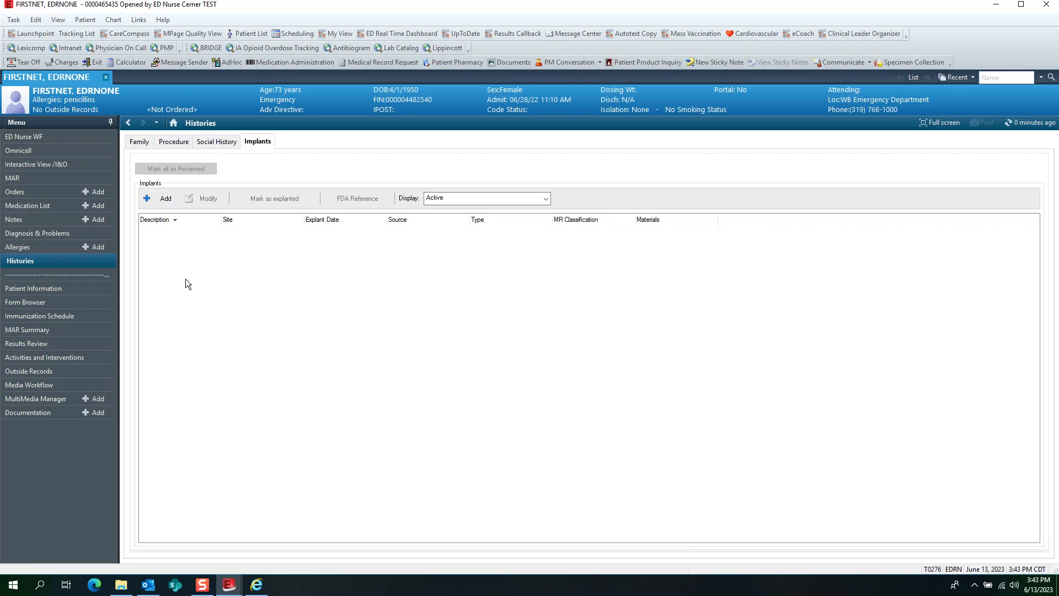
left_click(140, 144)
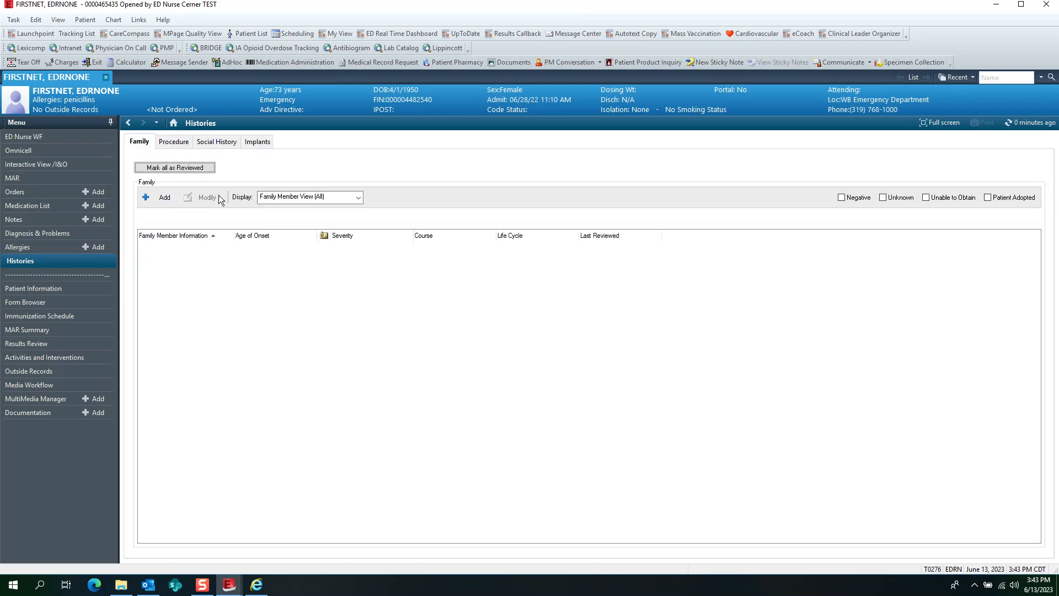
- Review the Patient Information page, going through its Demographics, Visit List and PPR Summary
left_click(33, 290)
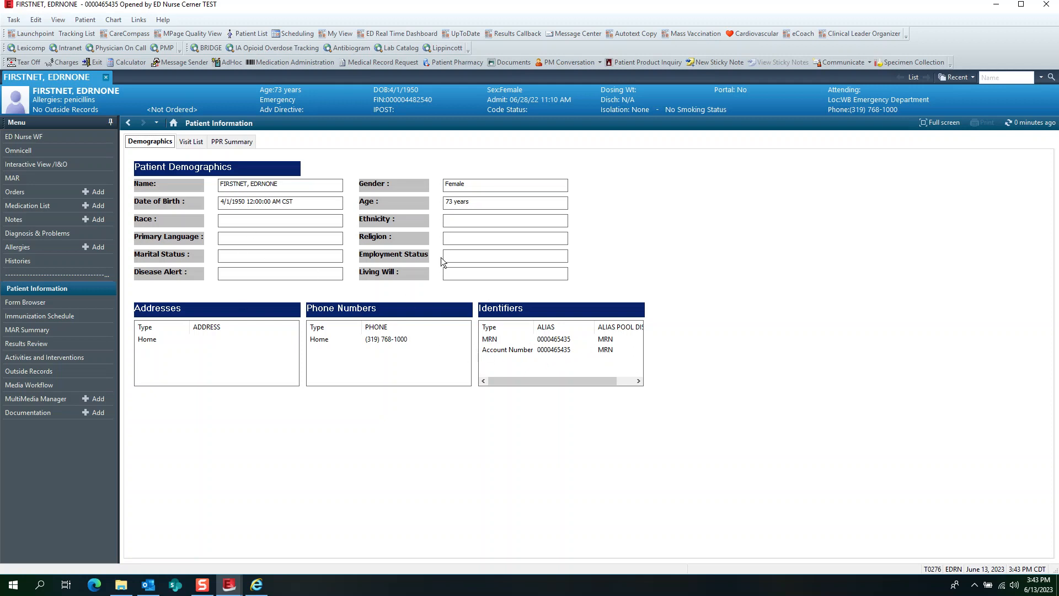
left_click(193, 142)
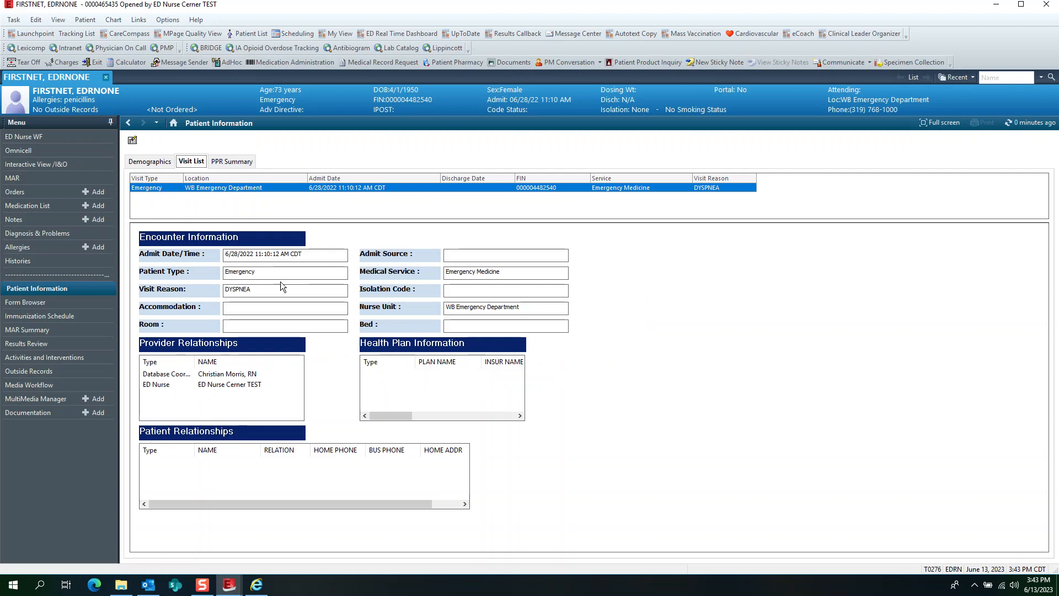
left_click(246, 161)
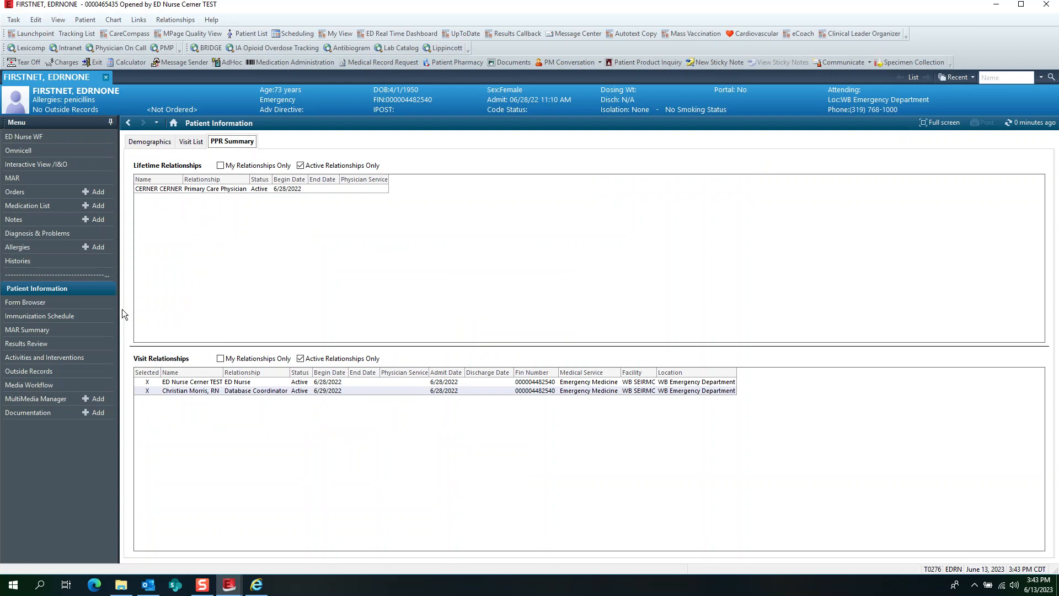
- View the Form Browser, open the ED Triage - Adult Part 1 form through AdHoc charting, and cancel the charting
left_click(22, 303)
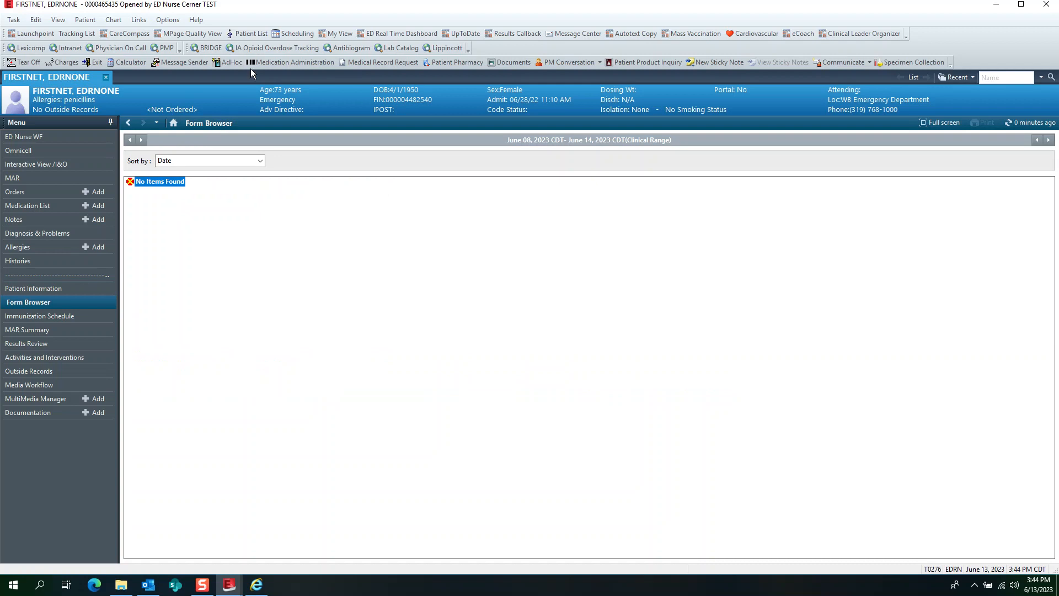
left_click(228, 64)
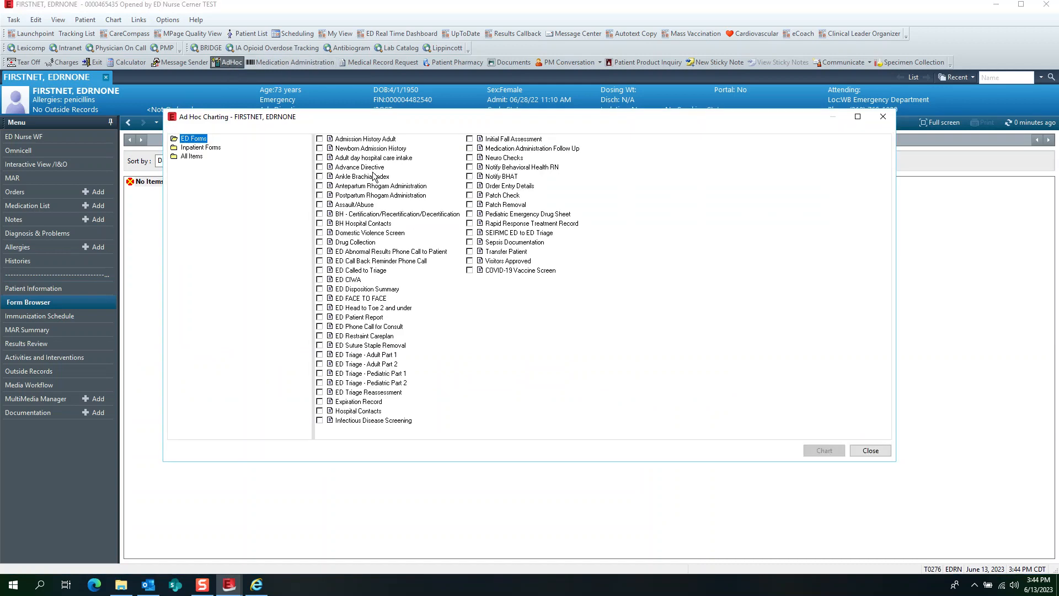
left_click(320, 355)
left_click(820, 451)
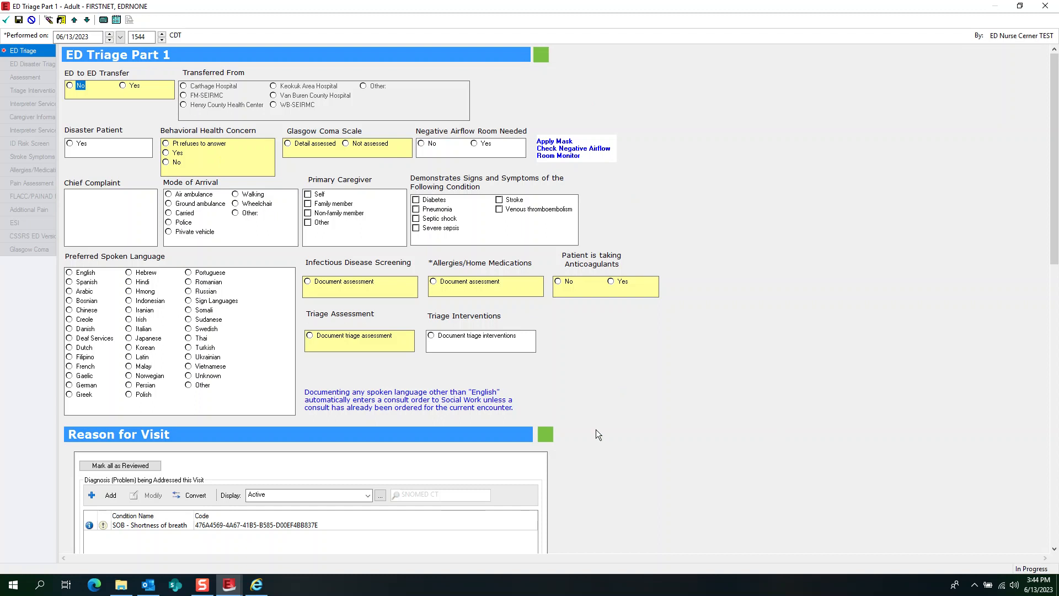
mouse_move(1054, 164)
left_mouse_down()
mouse_move(1054, 439)
mouse_move(1054, 158)
left_mouse_up()
left_click(1045, 6)
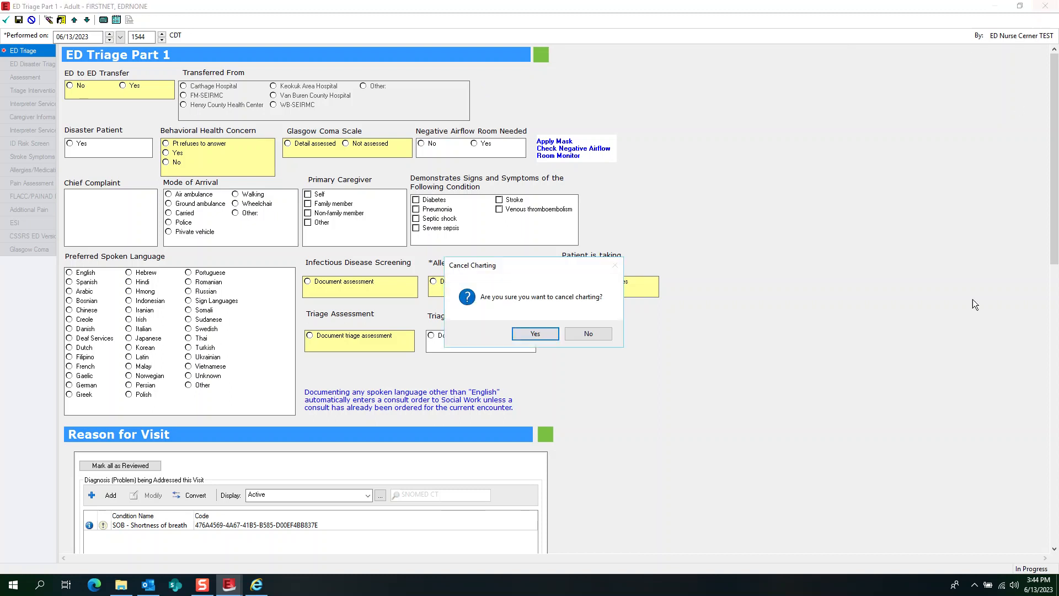
left_click(541, 334)
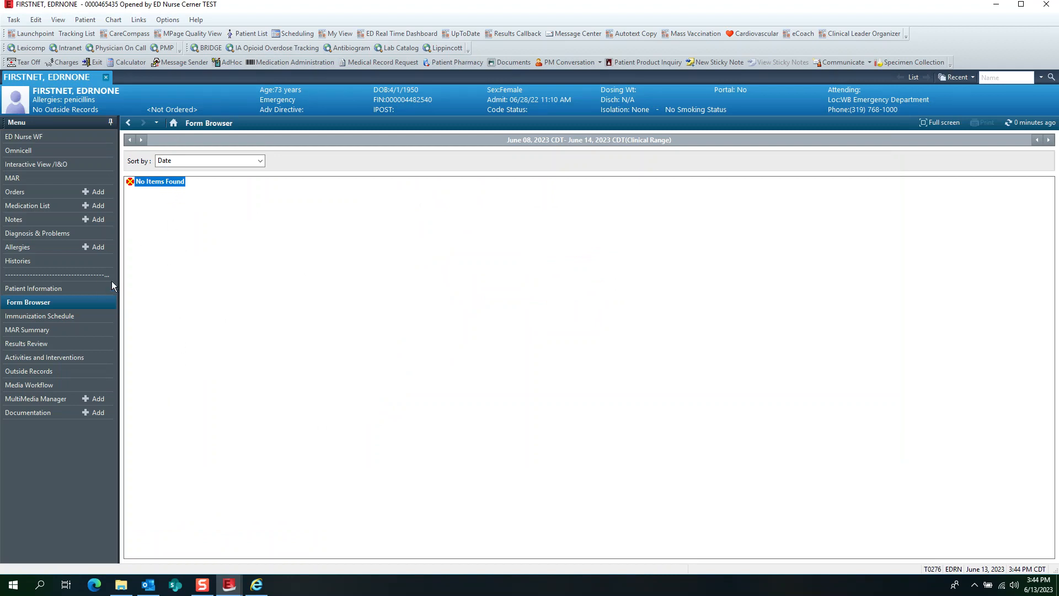
- Look at the patient's Immunization Schedule and MAR Summary
left_click(49, 317)
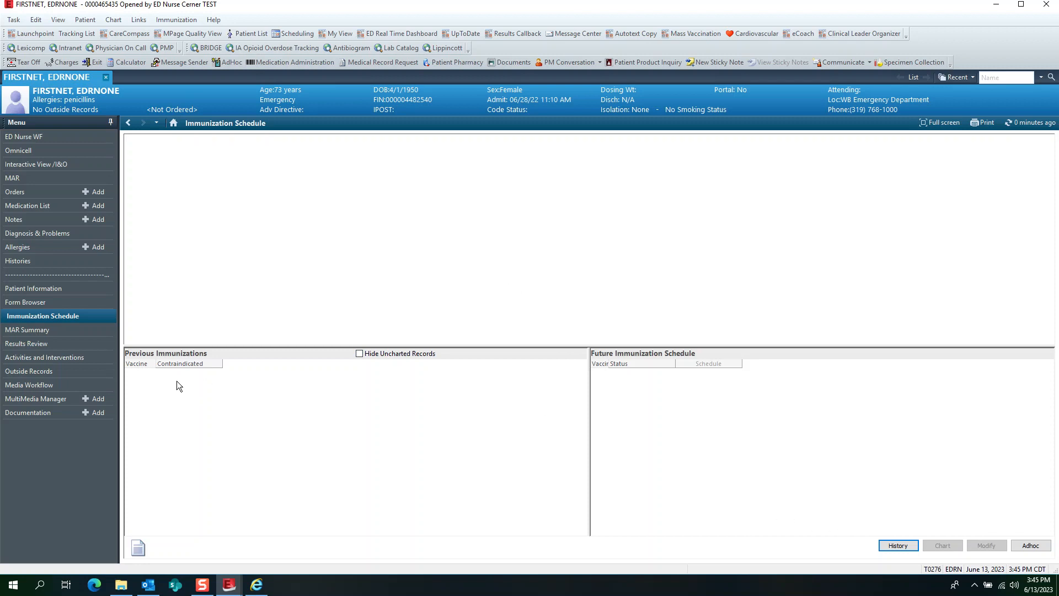
left_click(28, 330)
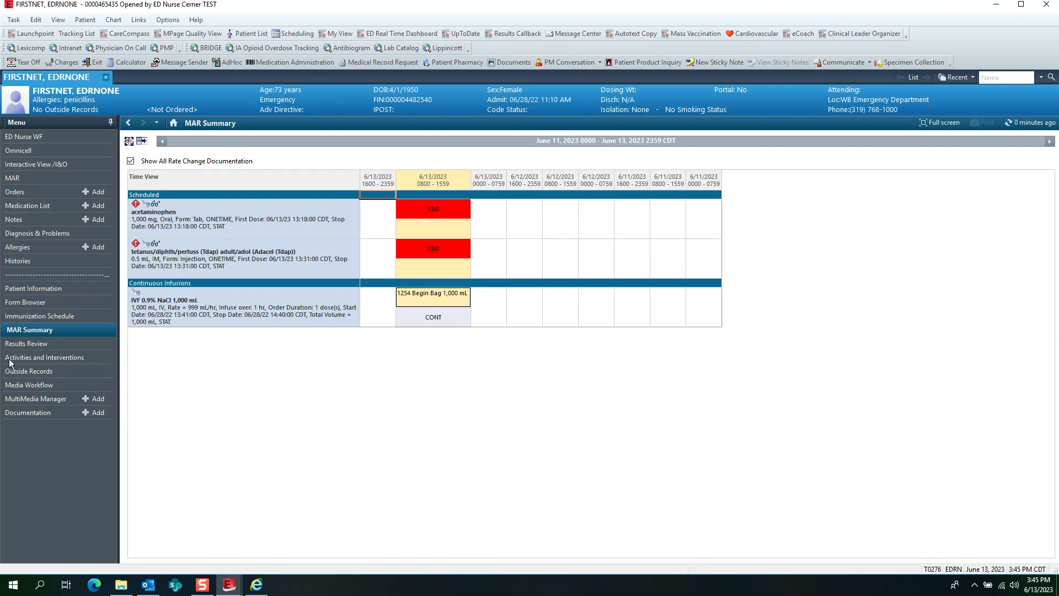
- Review the Lab, Microbiology Viewer, Diagnostics, Lab 7-Days and Lab - 18 Months views in Results Review
left_click(33, 344)
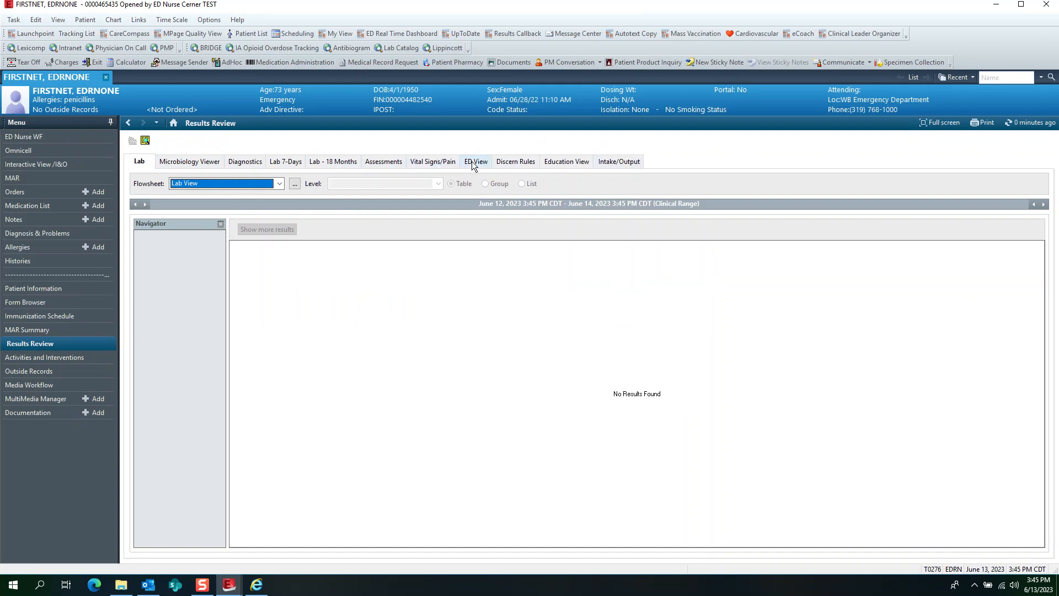
left_click(182, 162)
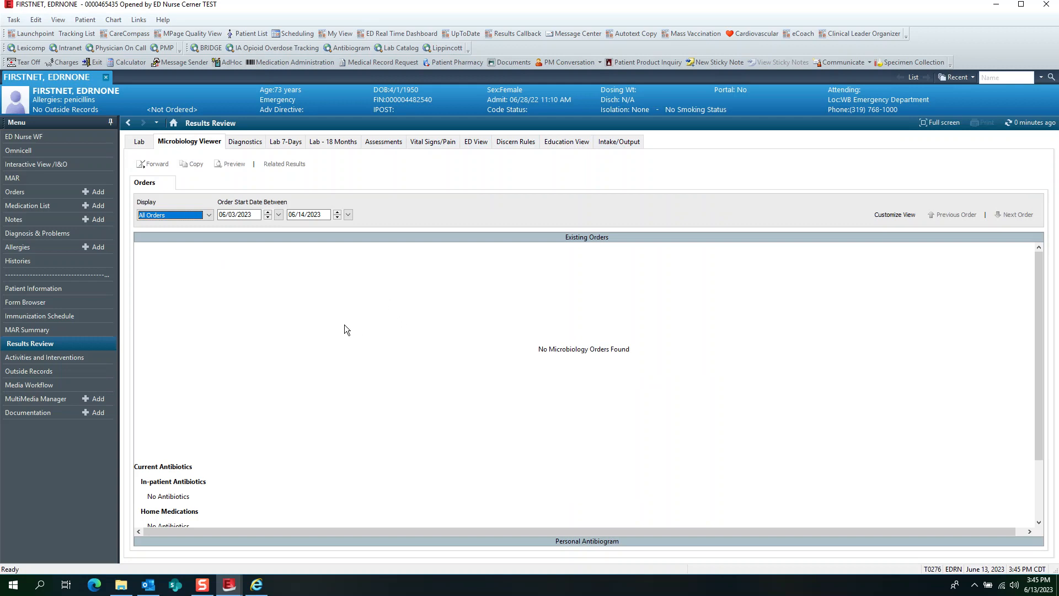
left_click(245, 141)
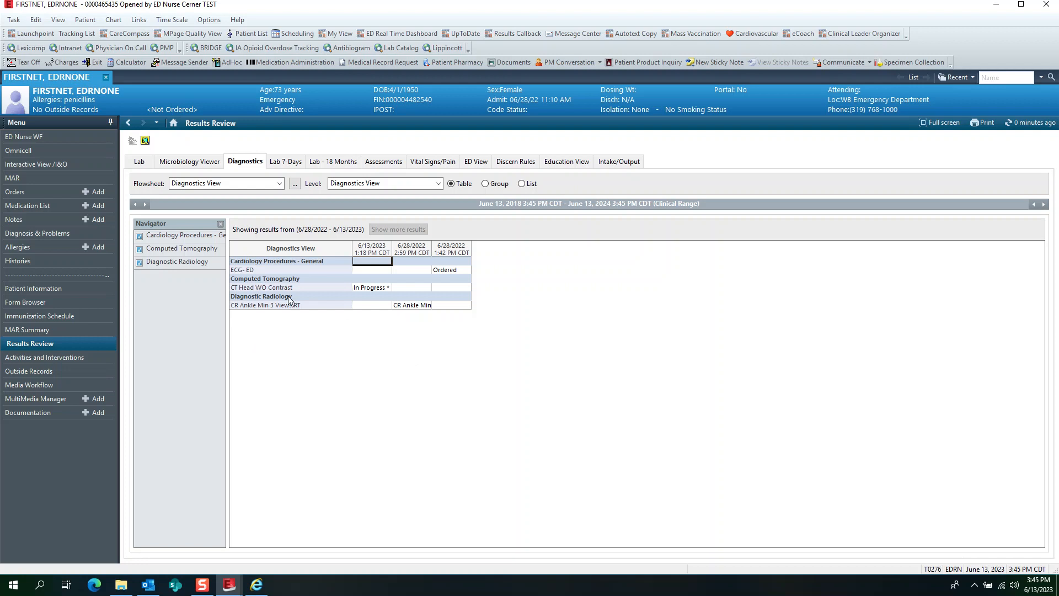
left_click(289, 161)
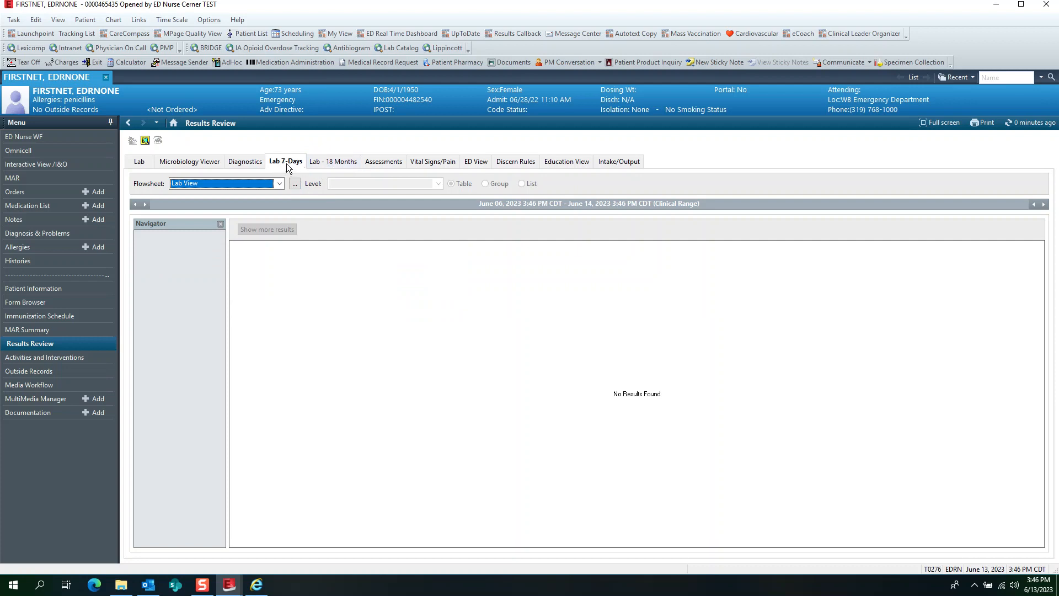
left_click(336, 163)
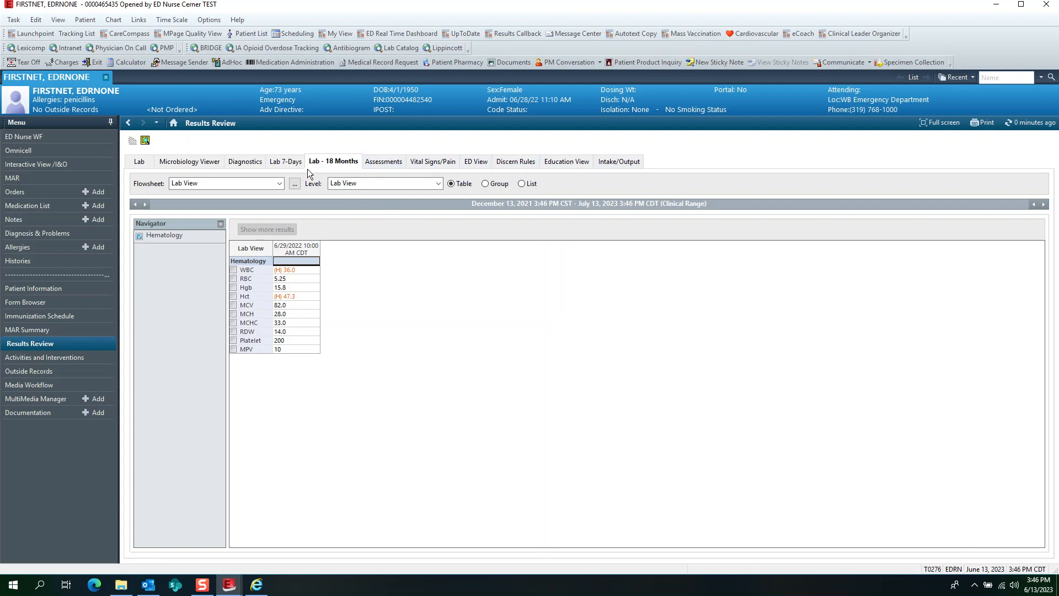
- Look at the Diagnostics and Order Profile sections of the ED Nurse WF page
left_click(40, 137)
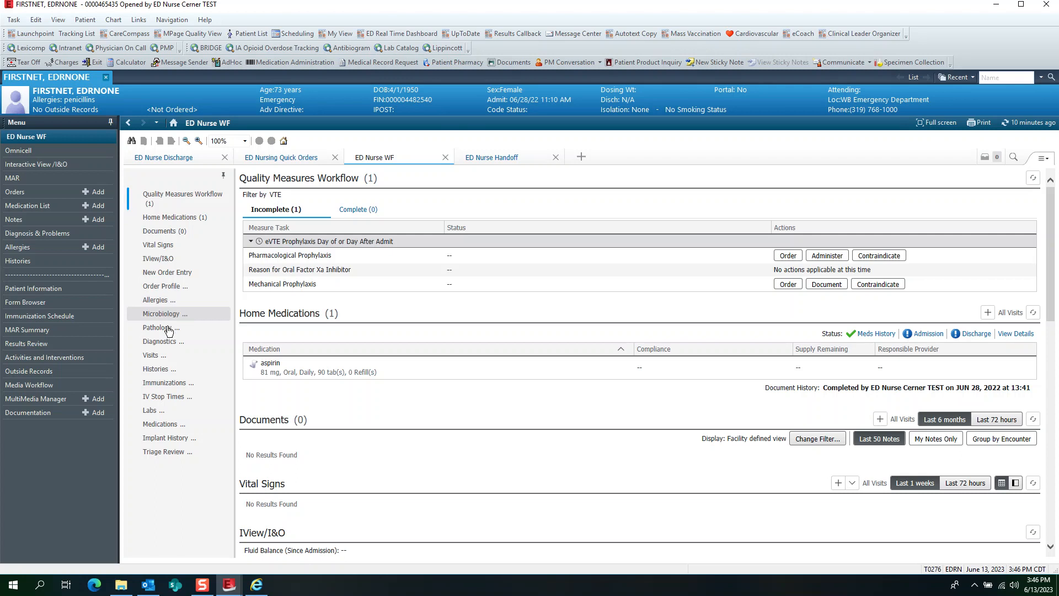
left_click(173, 342)
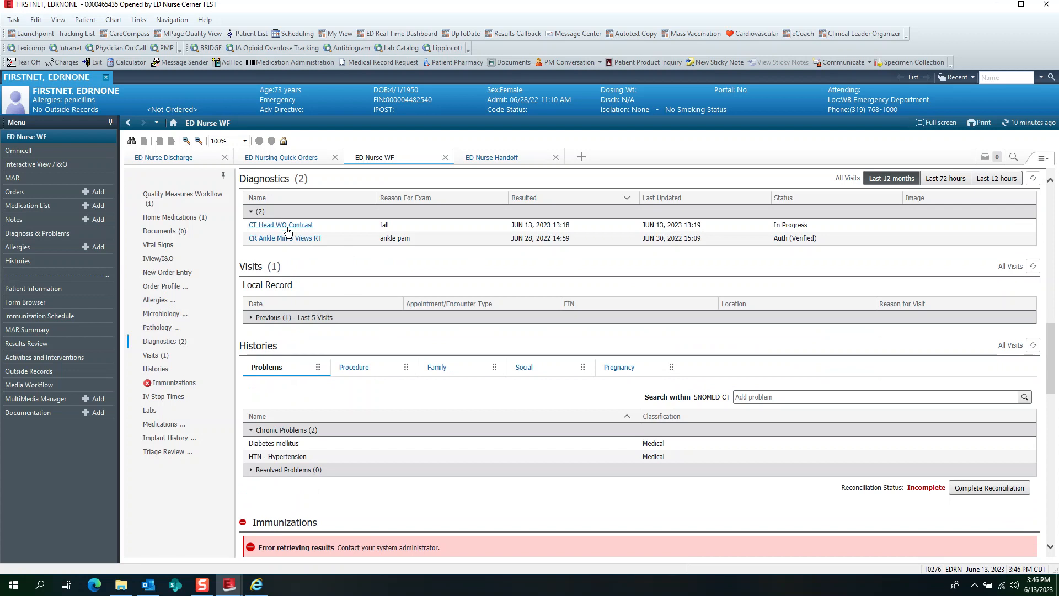
scroll(356, 310, "up", 5)
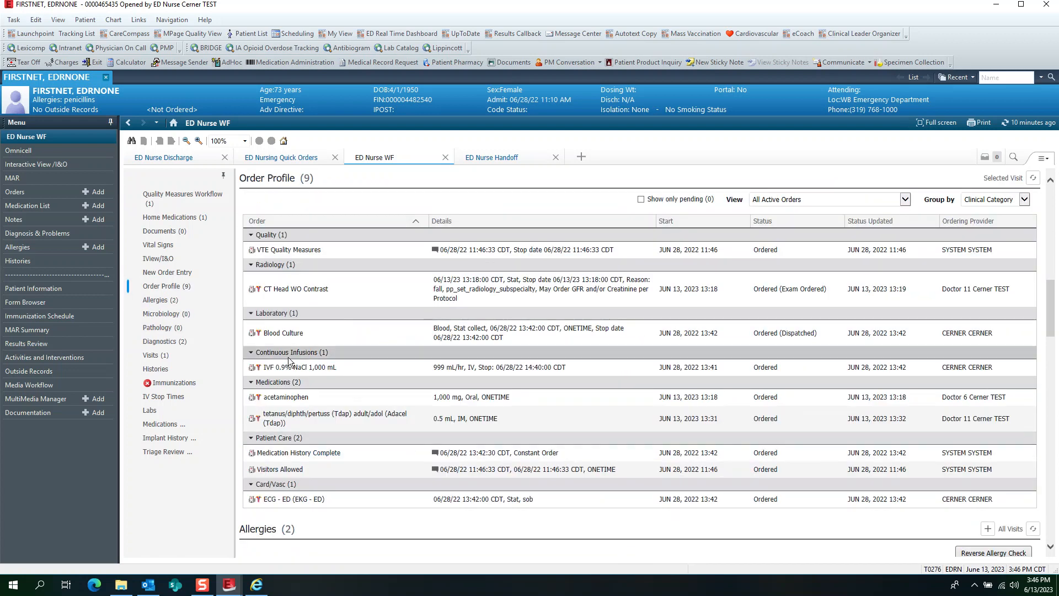
- Review the Nurse Collect and Scheduled Patient Care tasks in Activities and Interventions, examining the acetaminophen and tetanus tasks
left_click(25, 356)
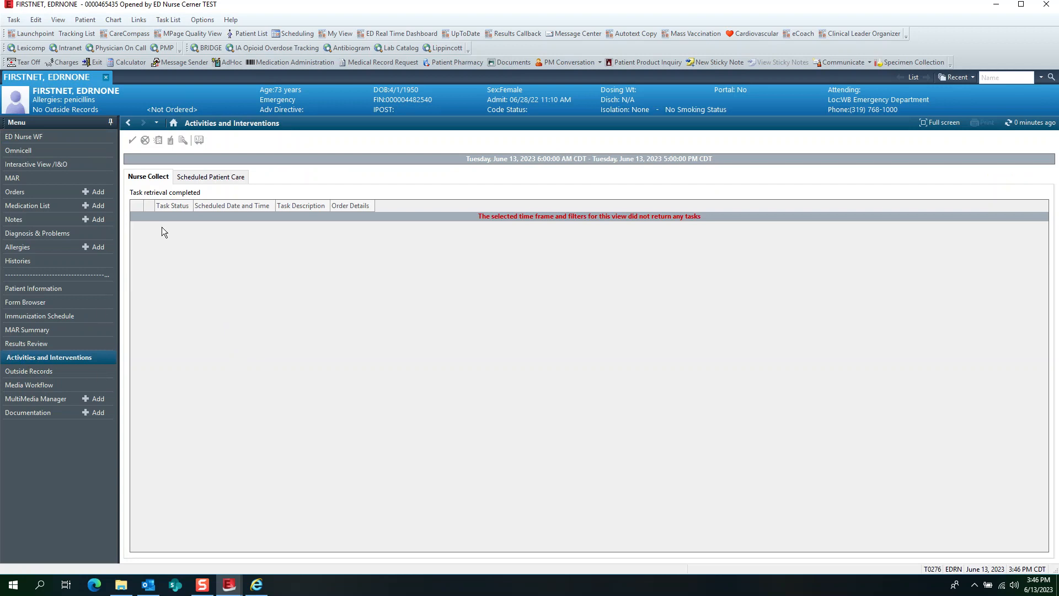
left_click(200, 176)
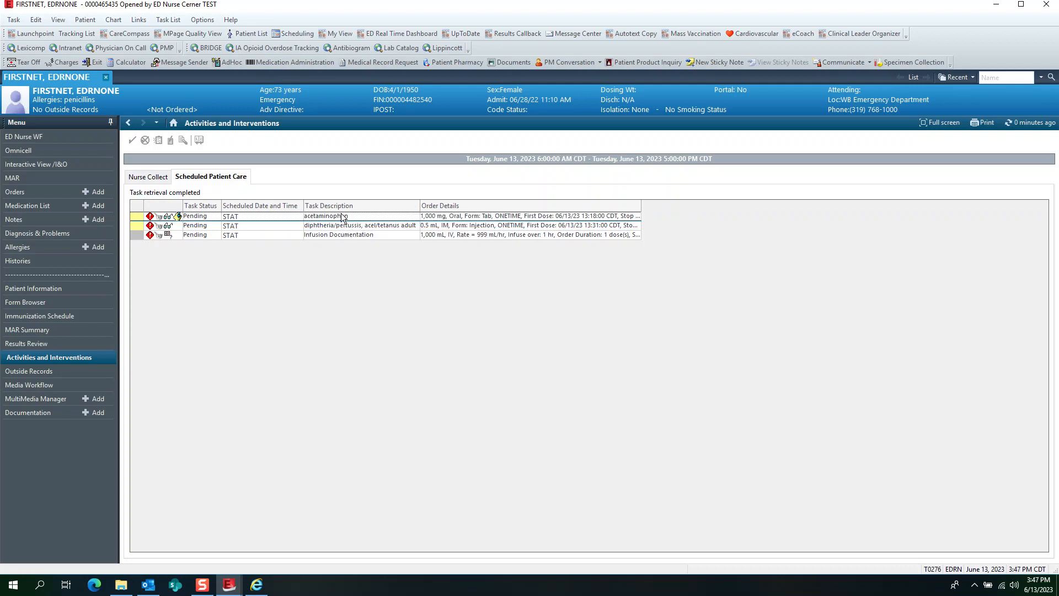
mouse_move(342, 218)
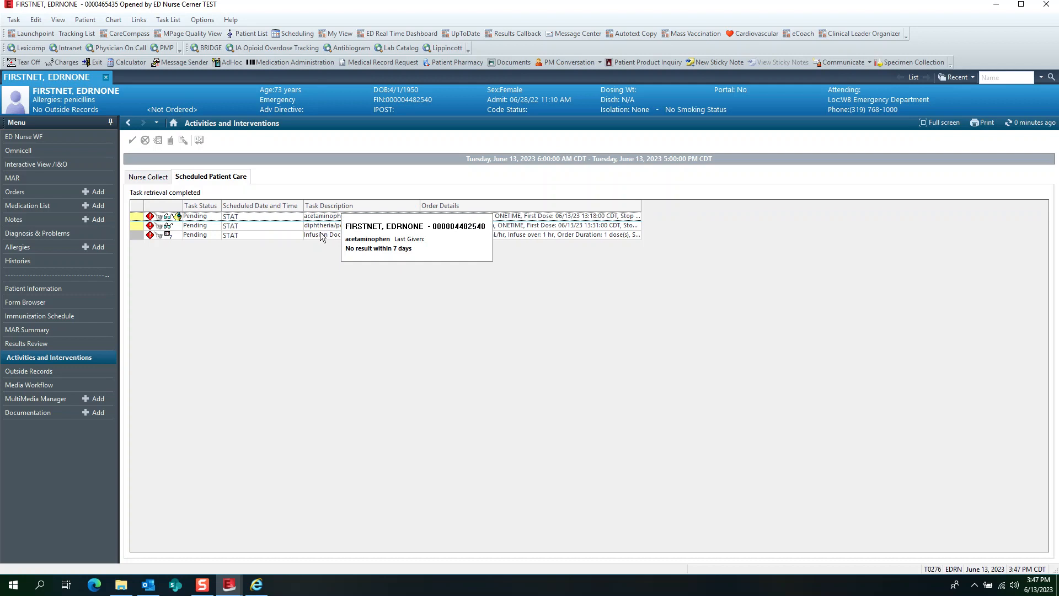
left_click(320, 225)
left_click(320, 217)
left_click(322, 228)
left_click(320, 430)
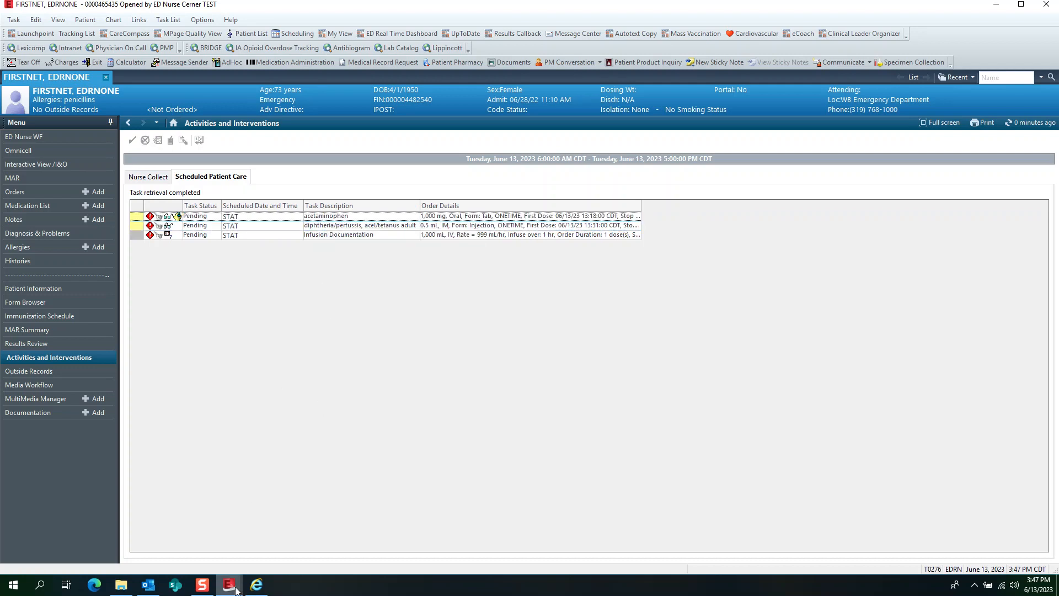
- Switch to the Launchpoint window, view the activities for the patient in bed ED14,A, and return to the patient's chart
mouse_move(231, 587)
left_click(173, 538)
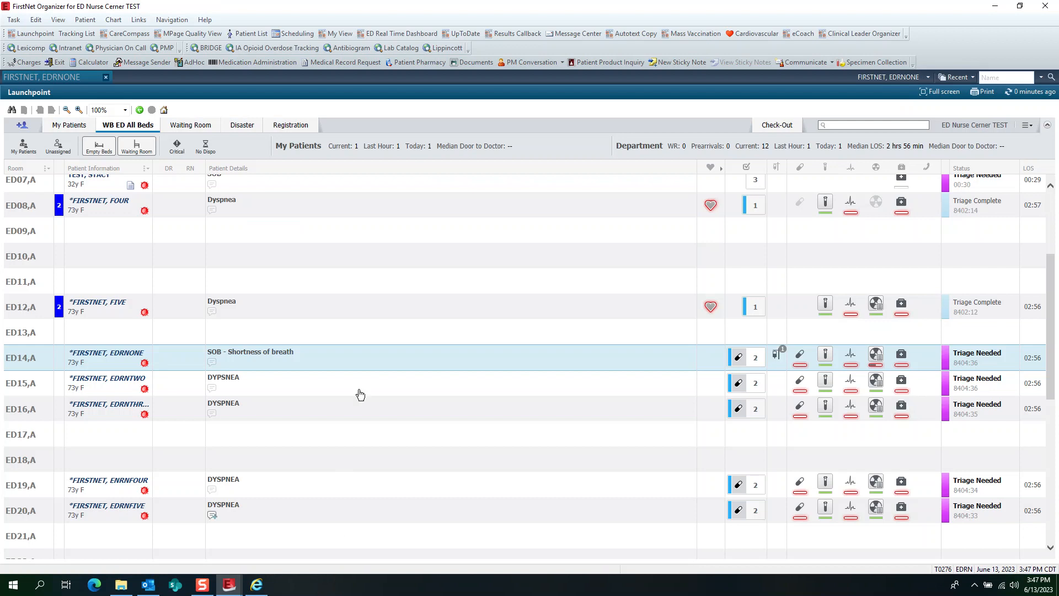
left_click(745, 358)
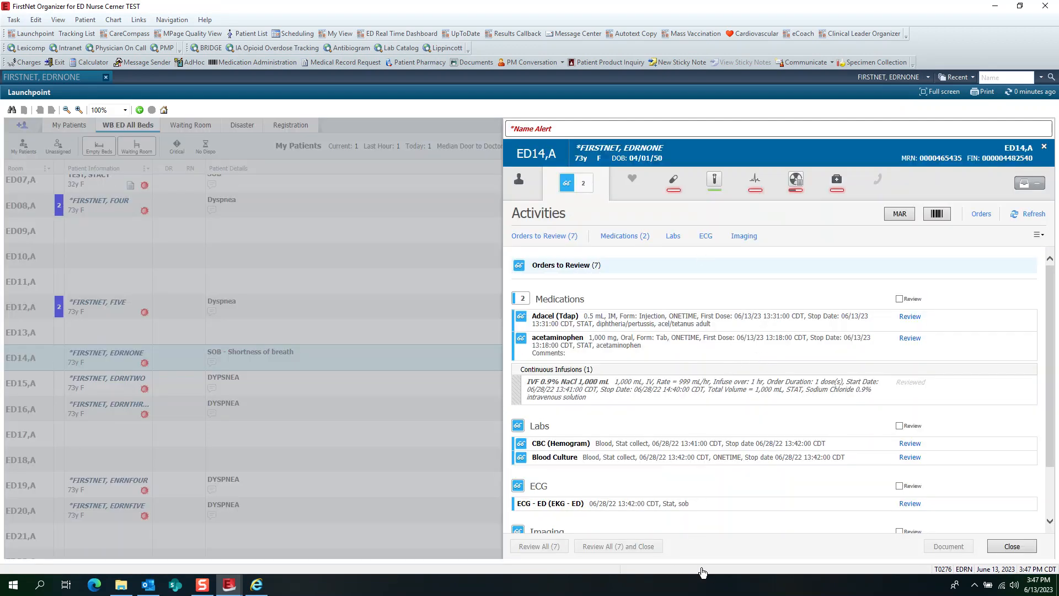
left_click(1011, 546)
mouse_move(235, 590)
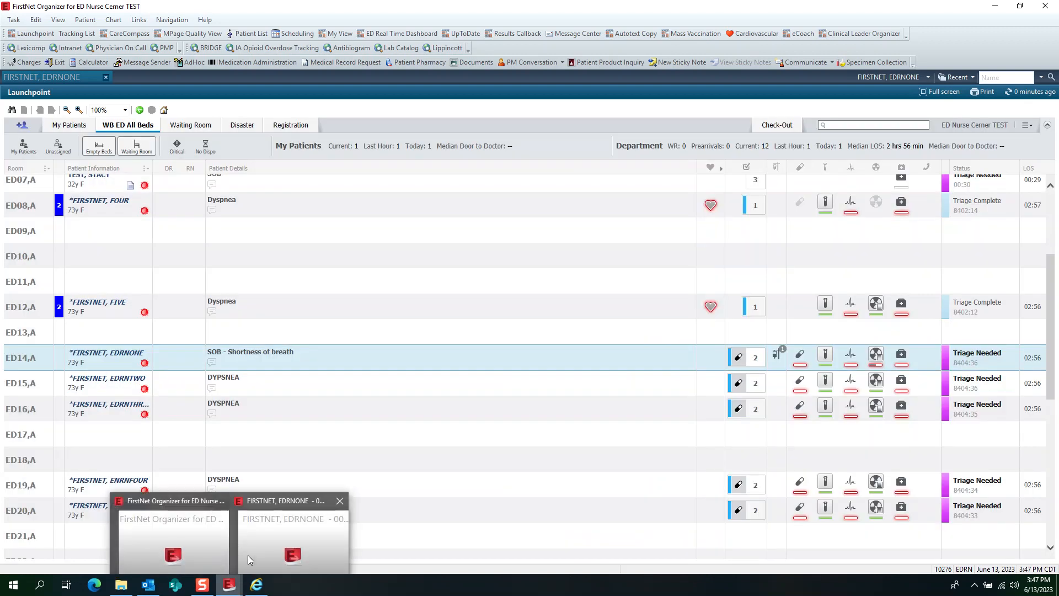
left_click(247, 555)
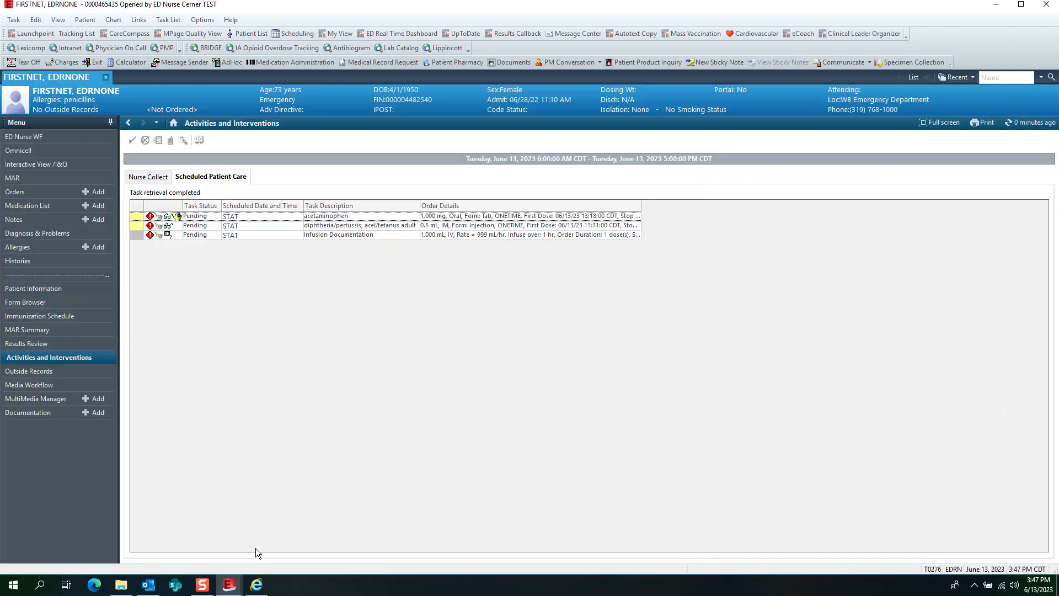
- Check the Summary and Outside Documents views of the patient's Outside Records
left_click(41, 371)
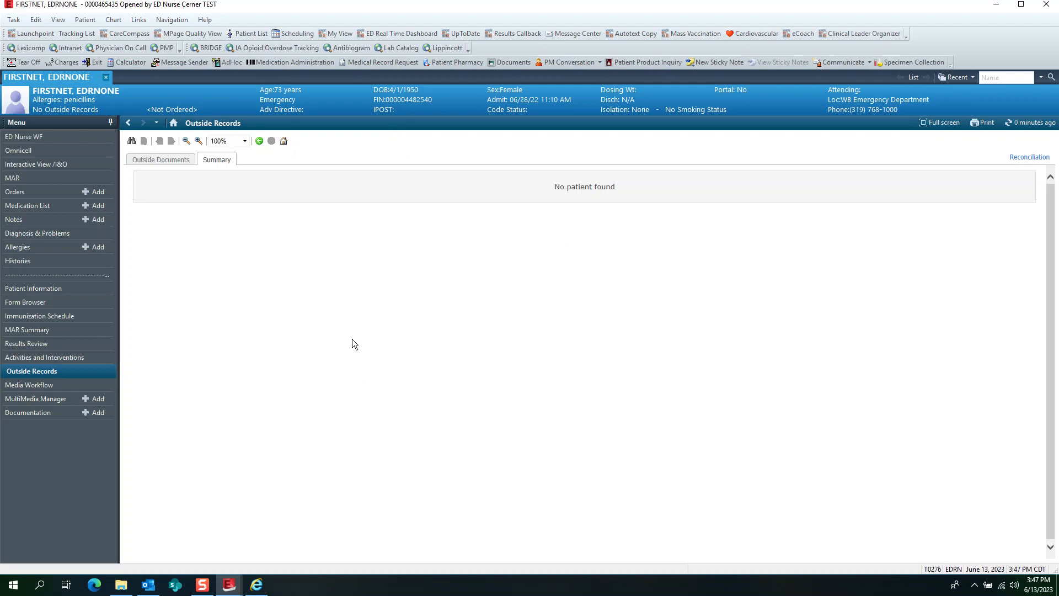
left_click(167, 161)
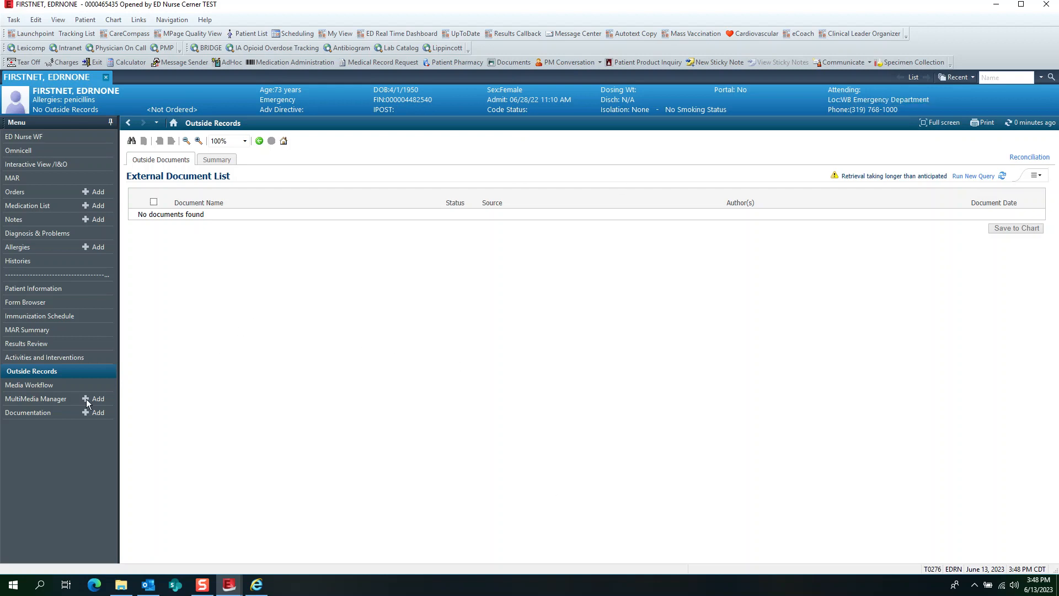
- Look at the Media Gallery in Media Workflow and compare it with the MultiMedia Manager, finishing on the MultiMedia Manager
left_click(44, 387)
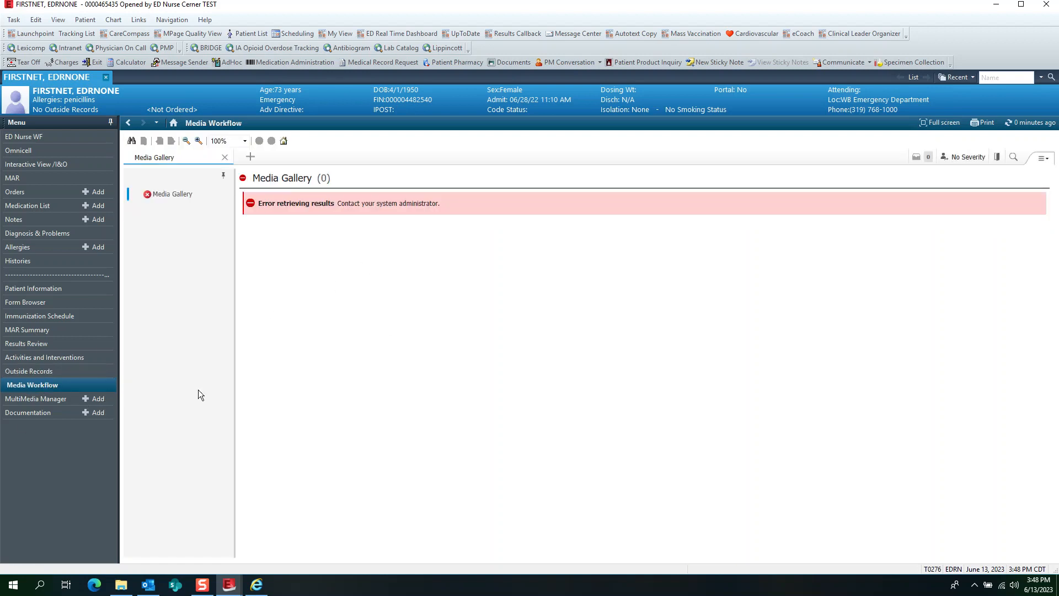
left_click(48, 400)
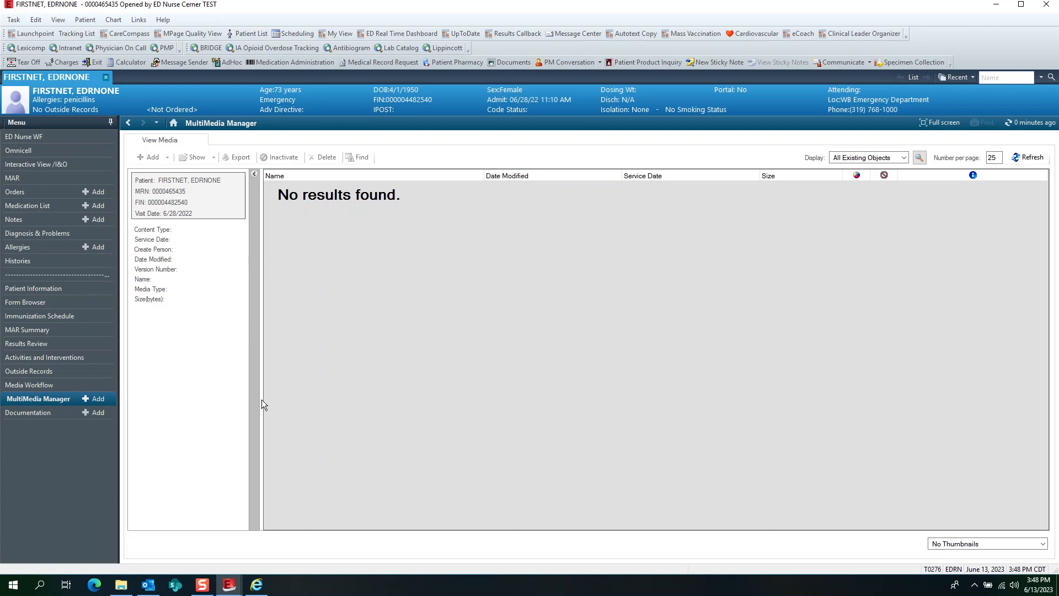
left_click(23, 386)
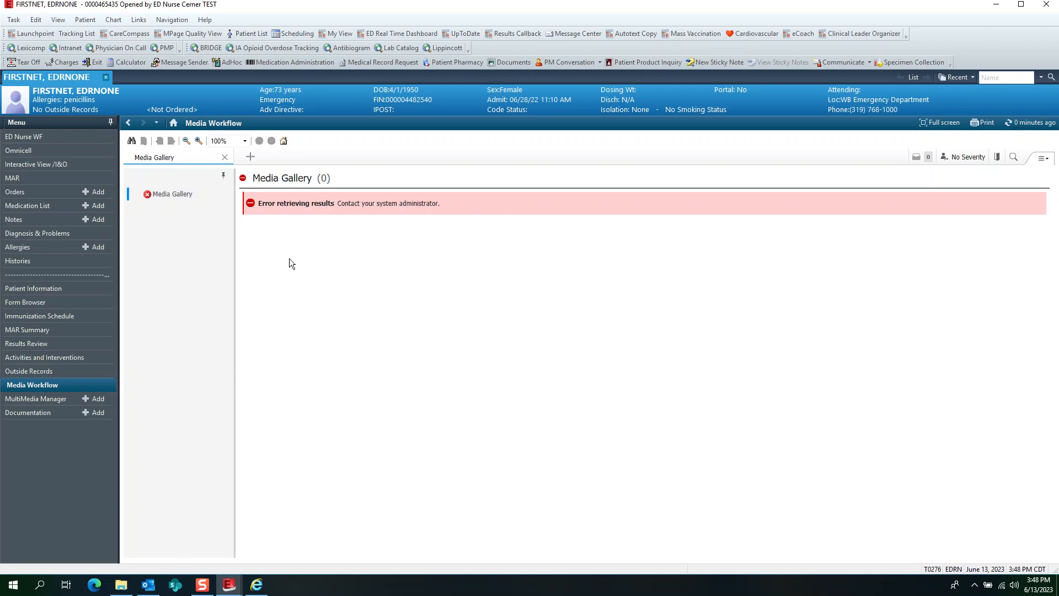
left_click(102, 396)
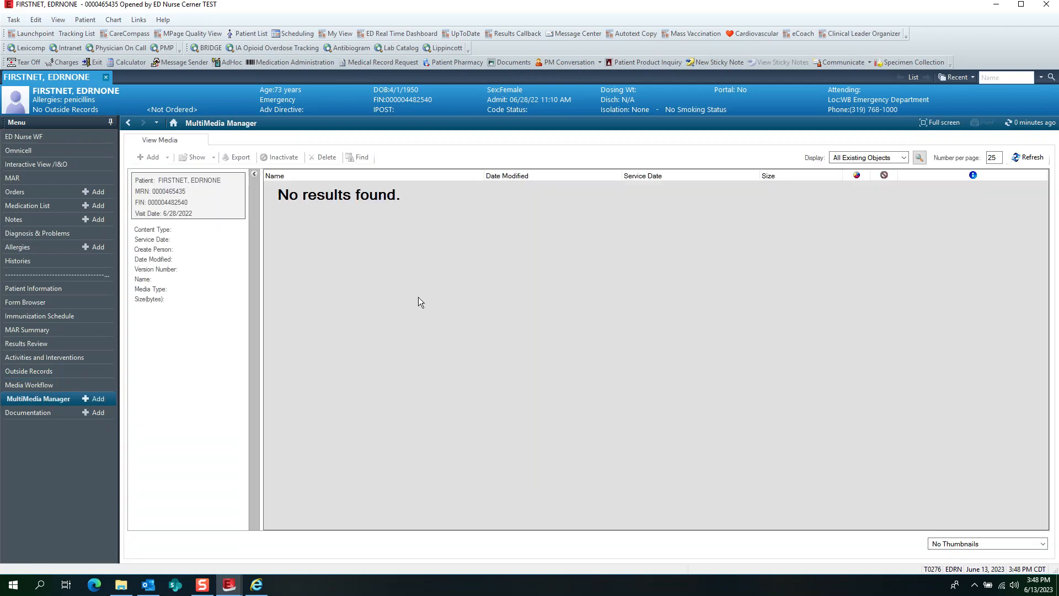
- In Documentation, start a Clinical Note of type ED Note-Nursing and cancel it without saving
left_click(45, 412)
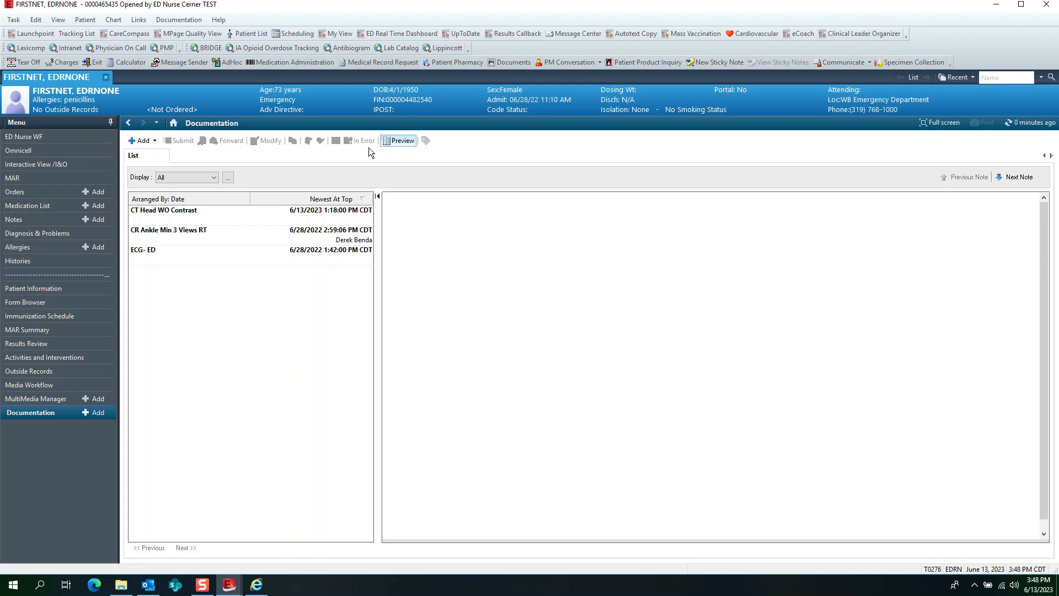
left_click(155, 141)
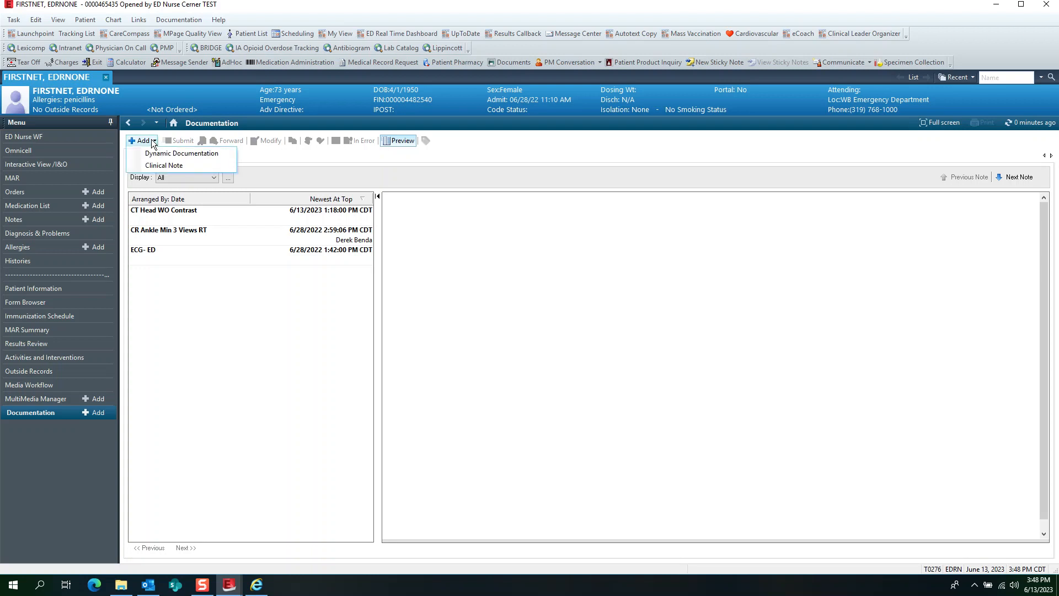
left_click(152, 166)
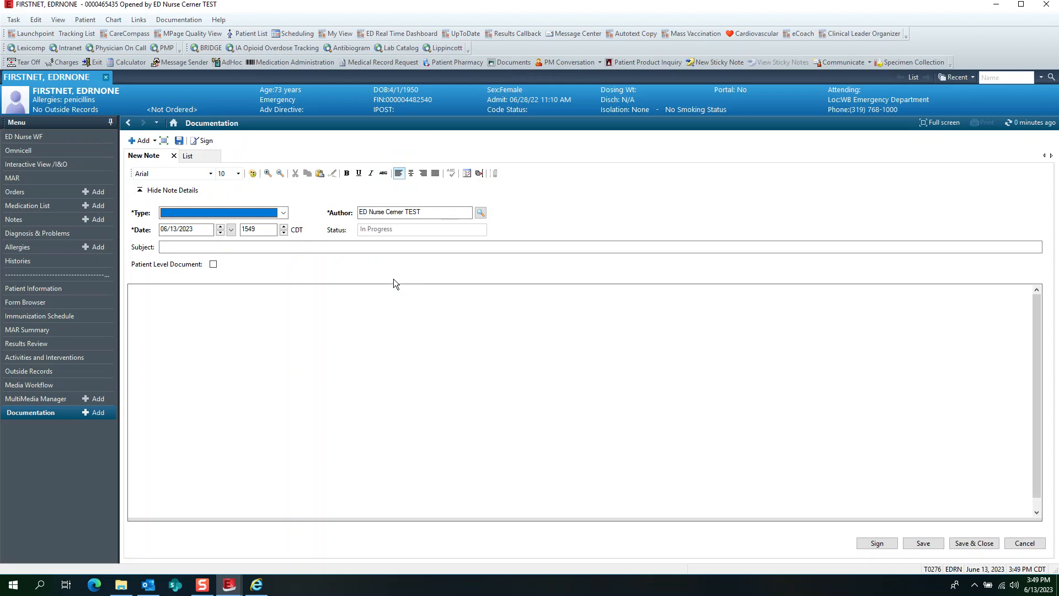
left_click(283, 213)
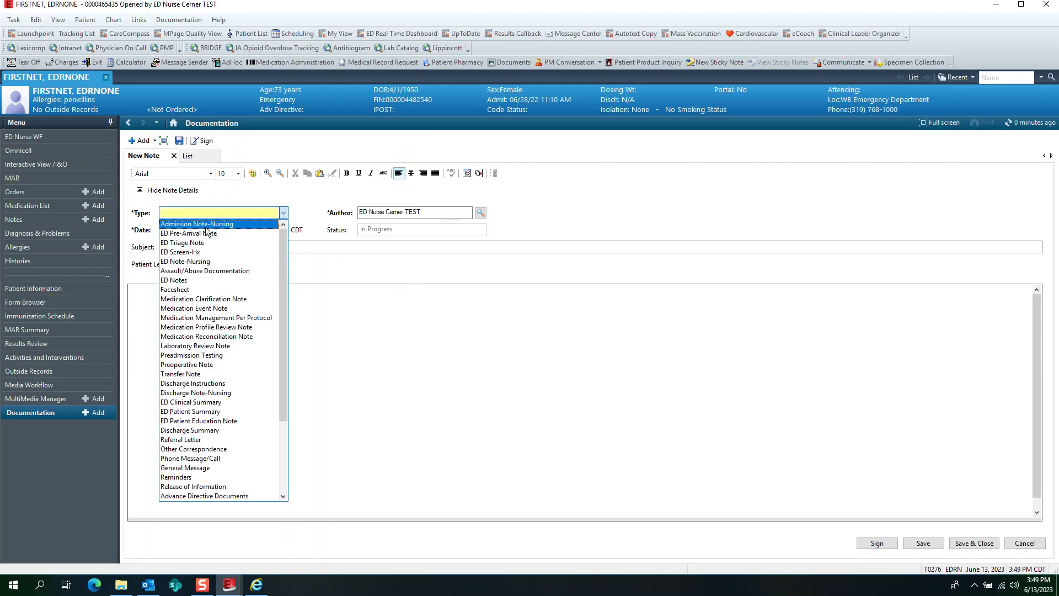
left_click(199, 261)
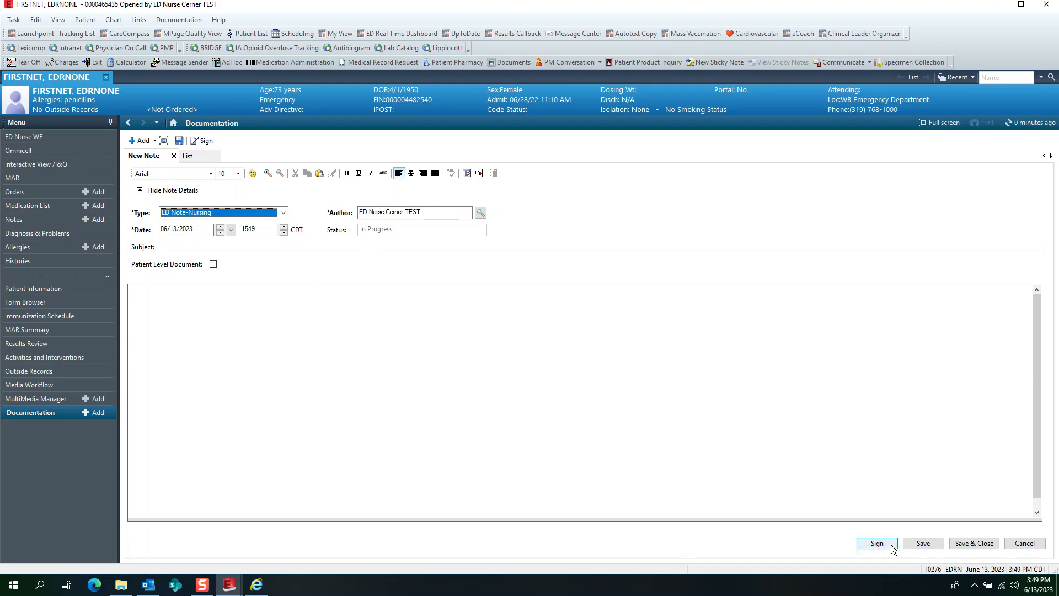
left_click(1024, 543)
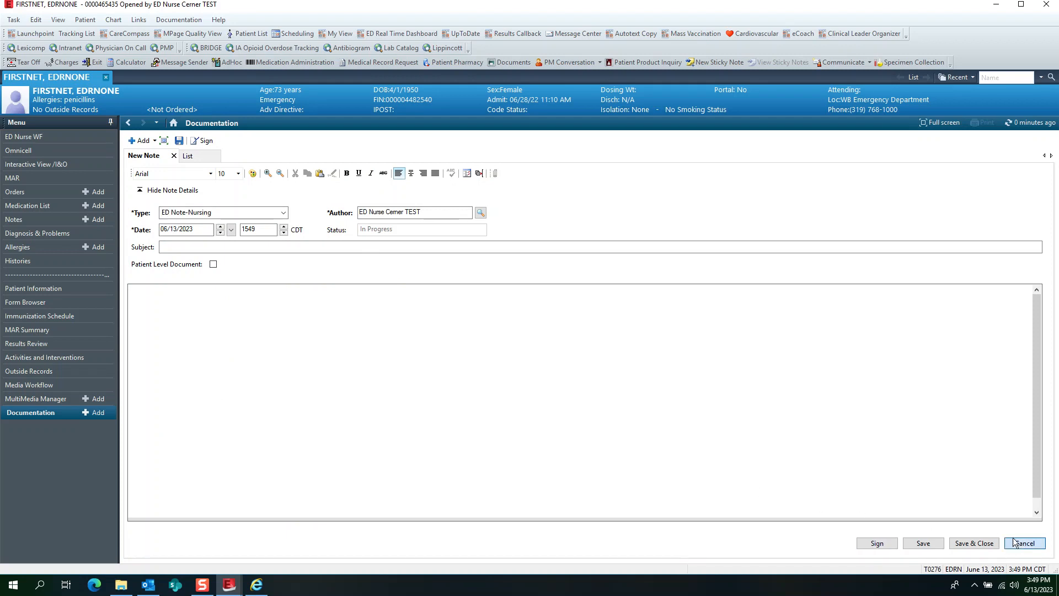
left_click(155, 141)
left_click(207, 337)
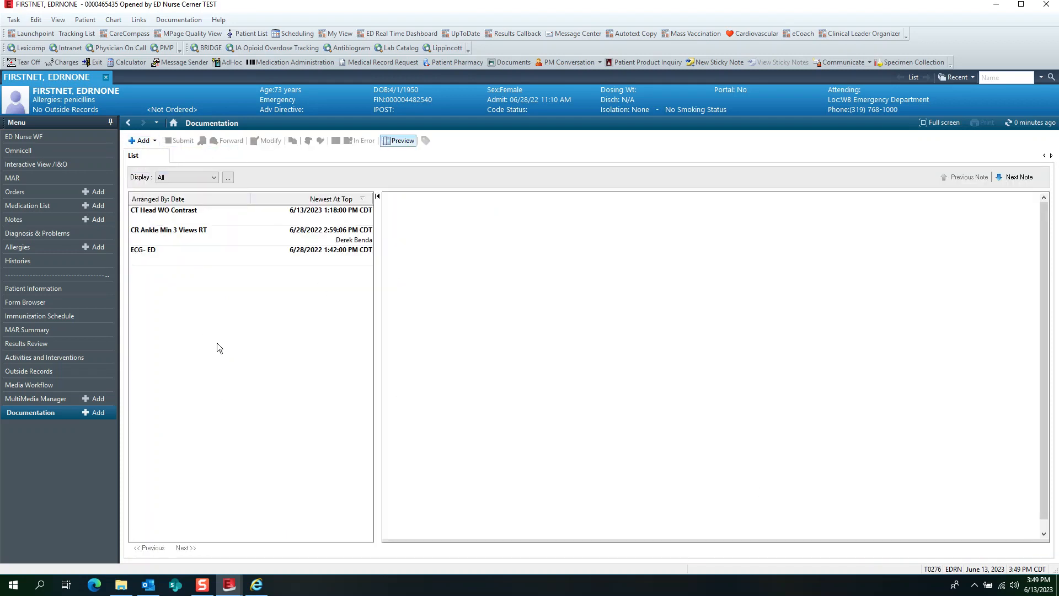
- From ED Nurse WF, view the patient's general information and allergy list through the banner, closing each without changes
left_click(54, 137)
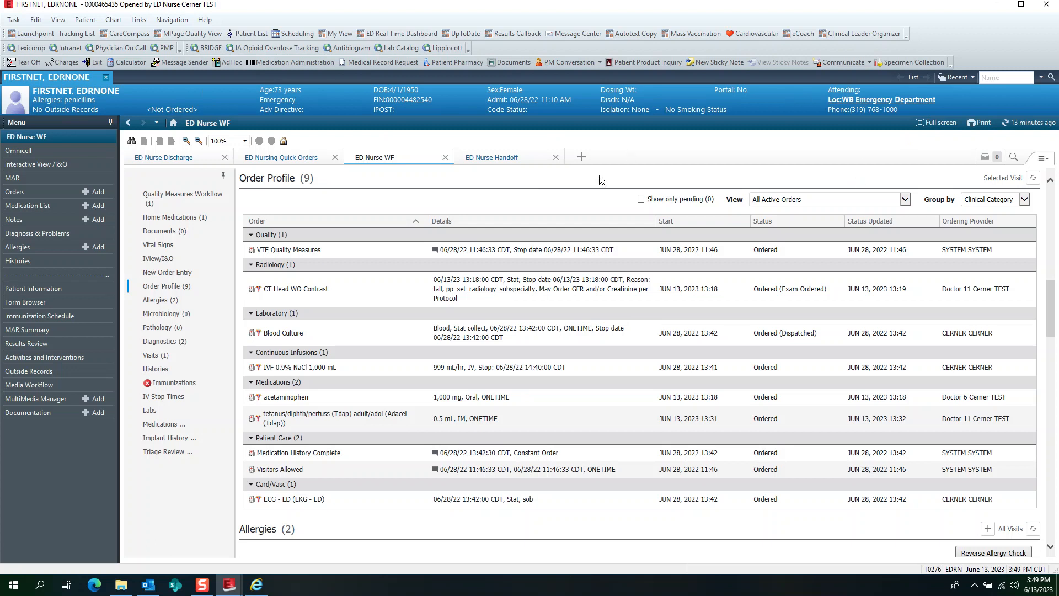
left_click(62, 92)
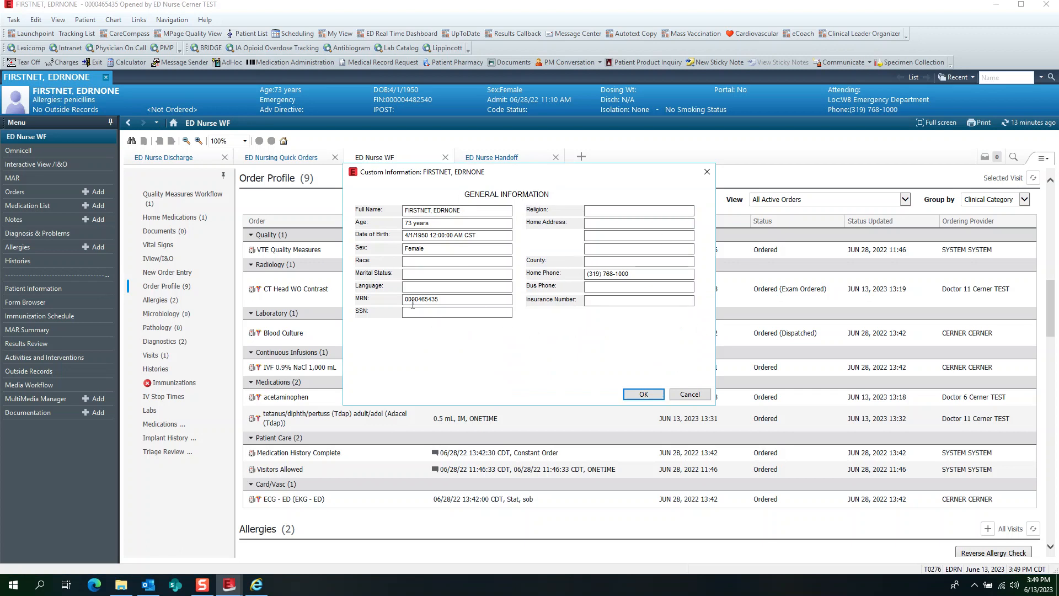
left_click(696, 395)
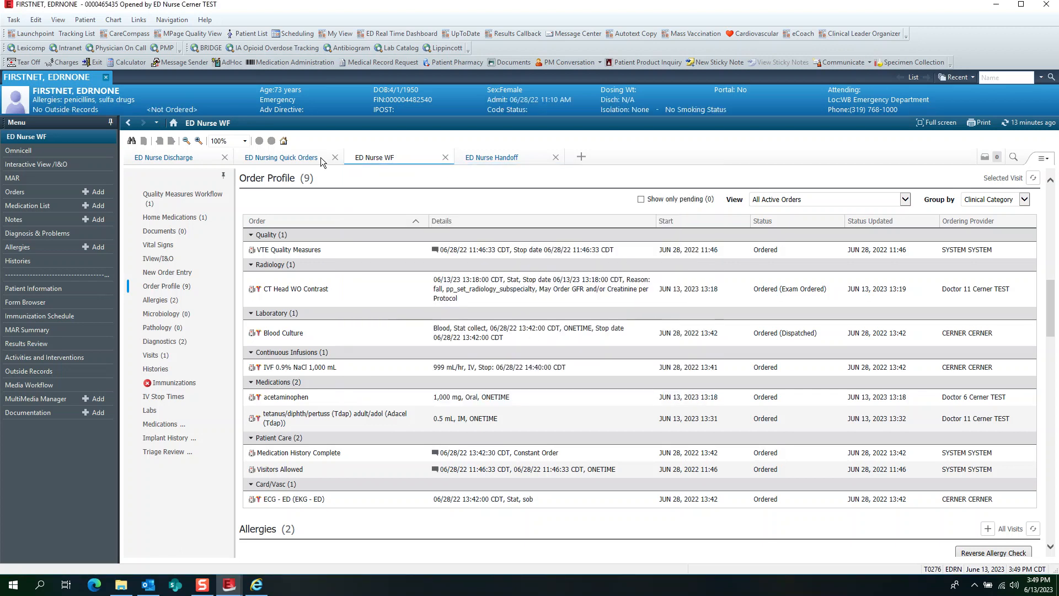
left_click(77, 102)
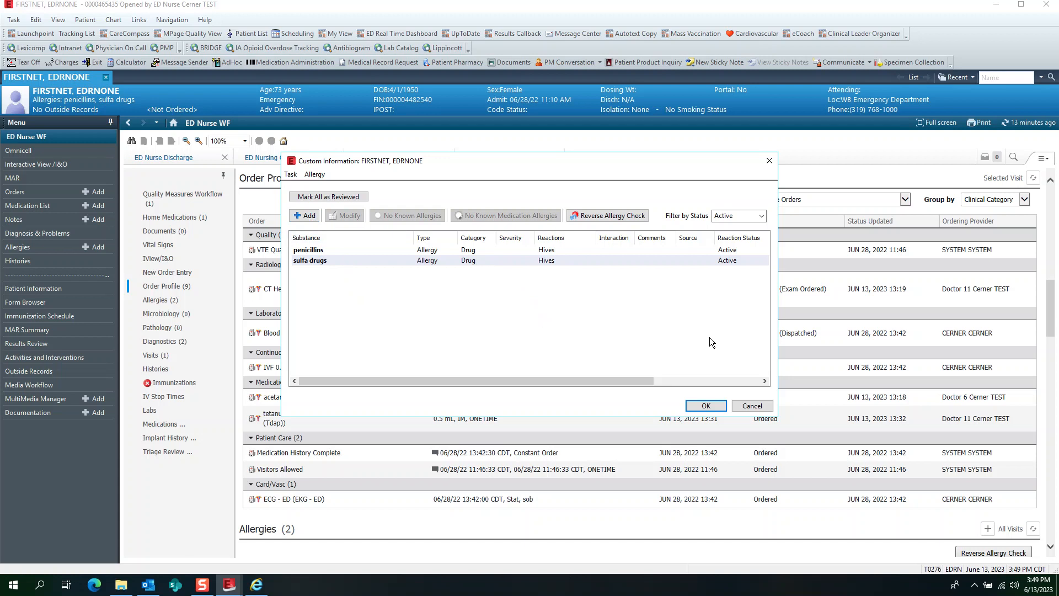
left_click(753, 406)
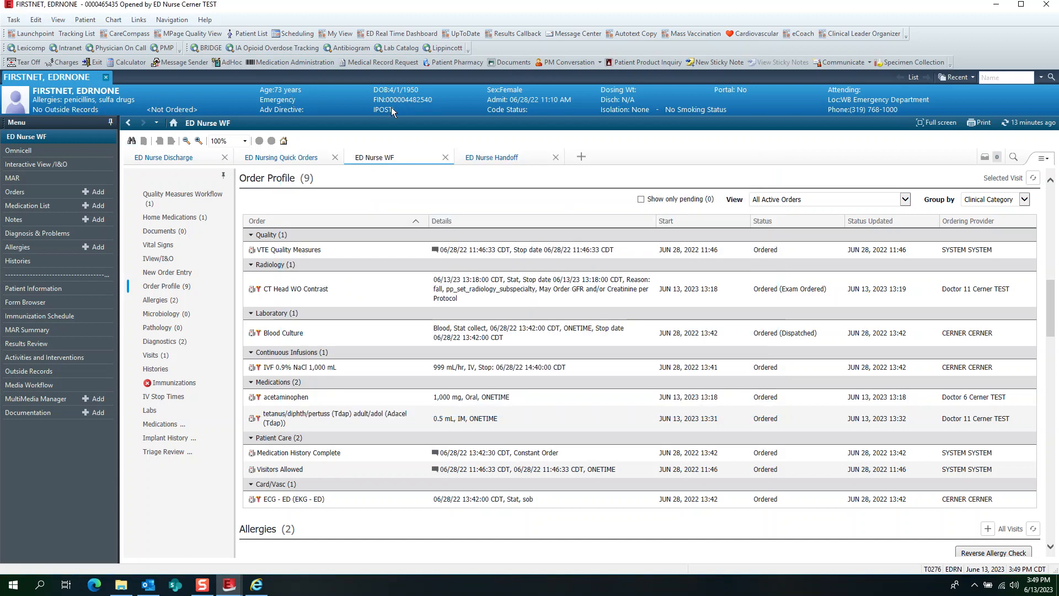
- Check the Administrative Sex options in the patient's Sex and Gender Identity Information and cancel without changes
left_click(497, 95)
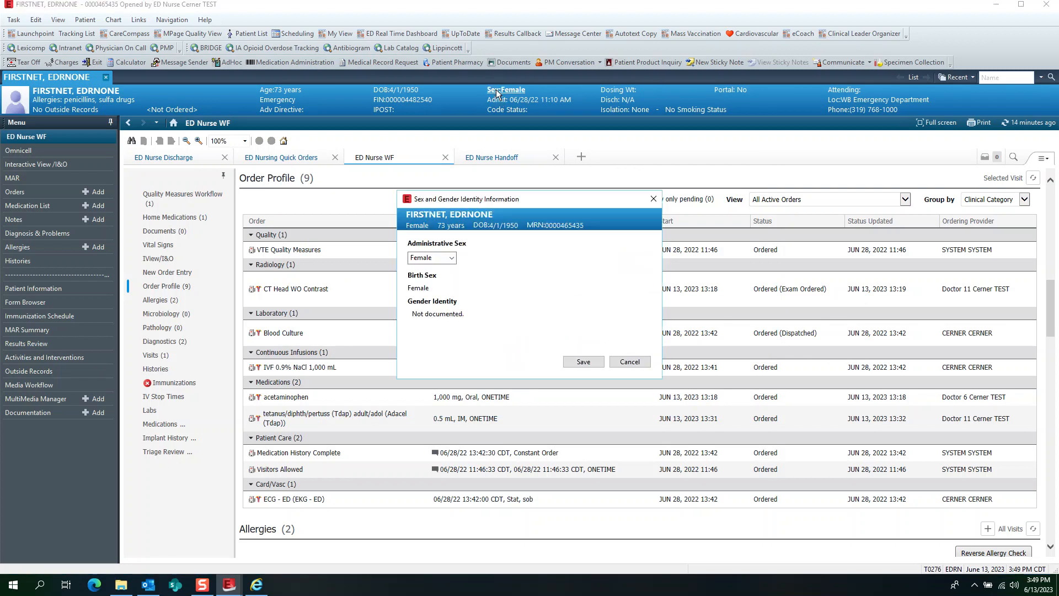
left_click(452, 258)
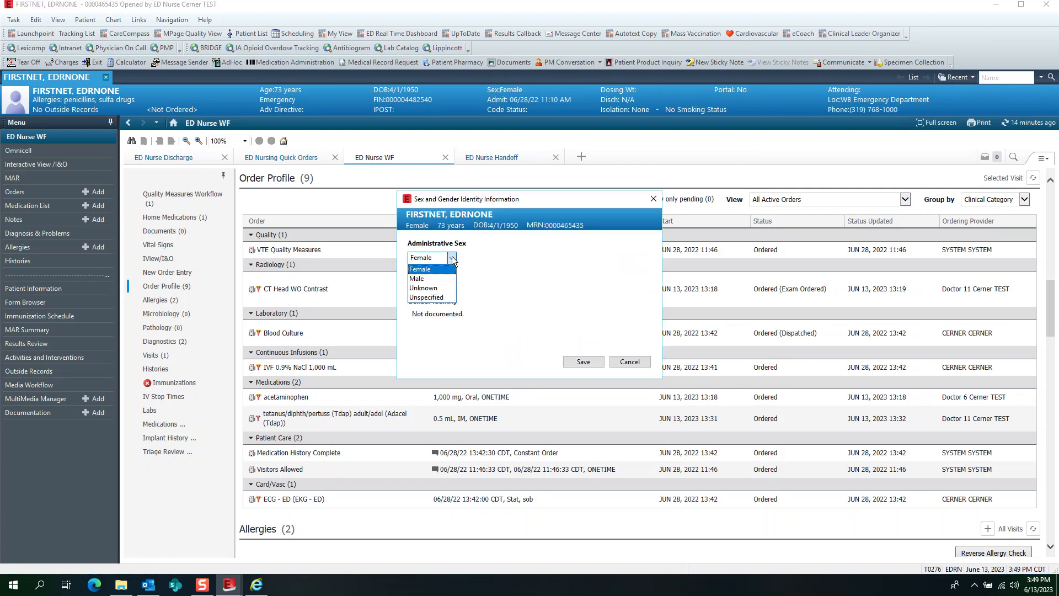
left_click(452, 258)
left_click(624, 364)
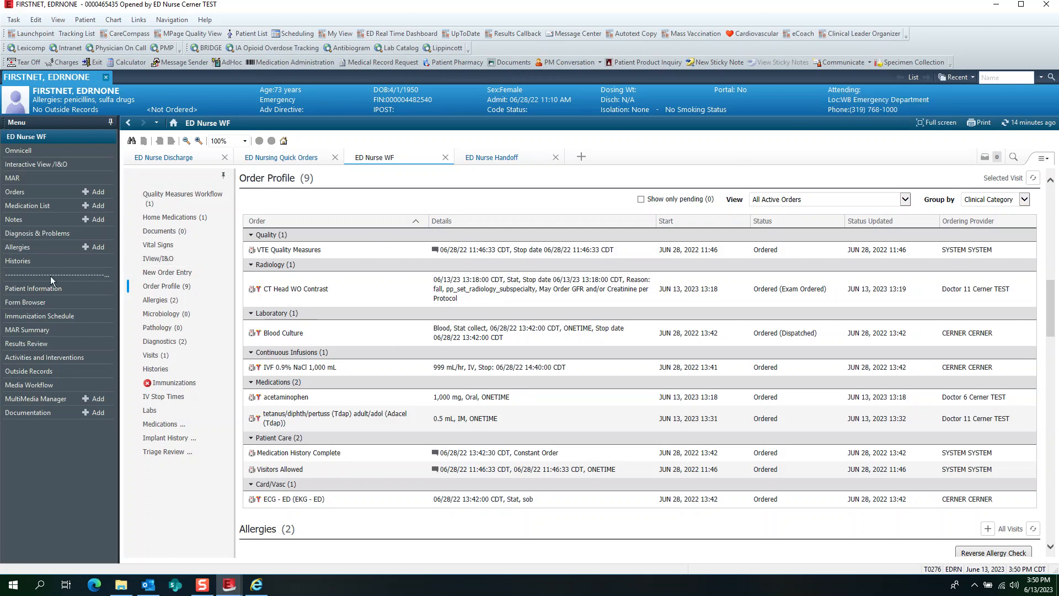
- Review the visit list and visit details through the banner's location entry, and close the patient's chart
left_click(865, 104)
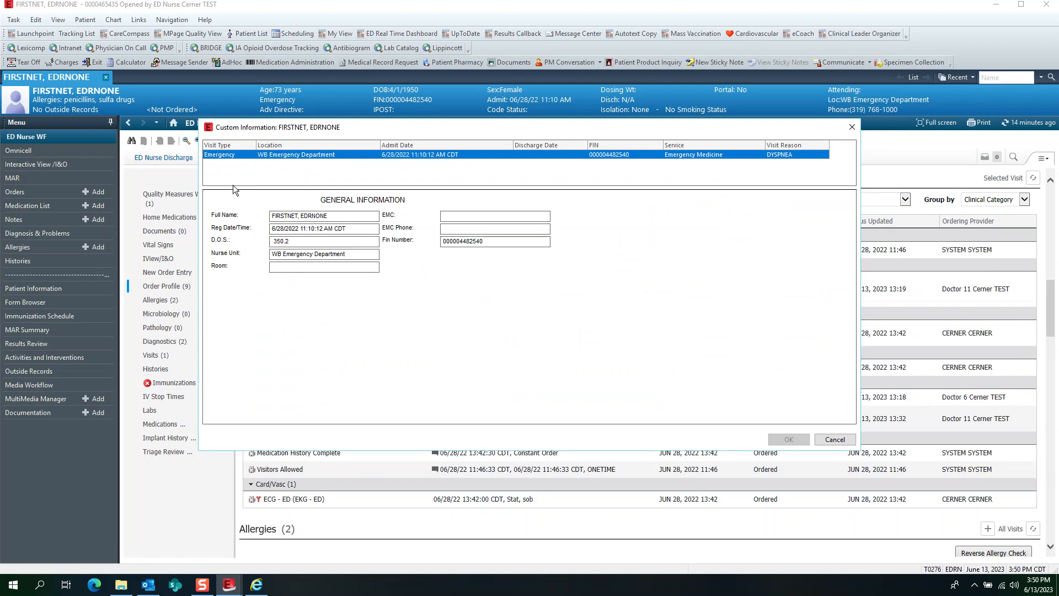
left_click_drag(434, 188, 430, 276)
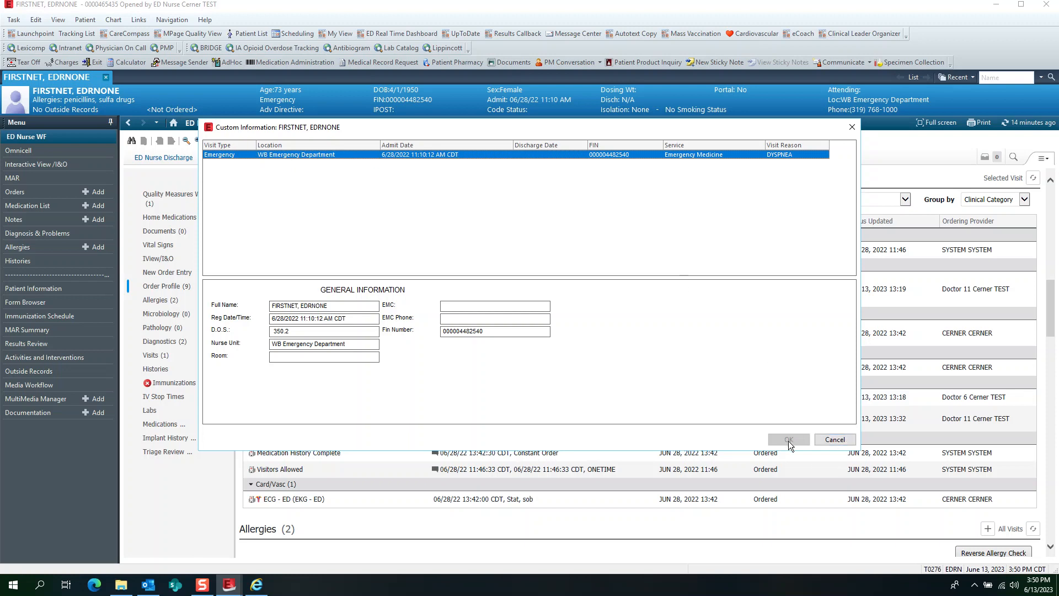
left_click(834, 440)
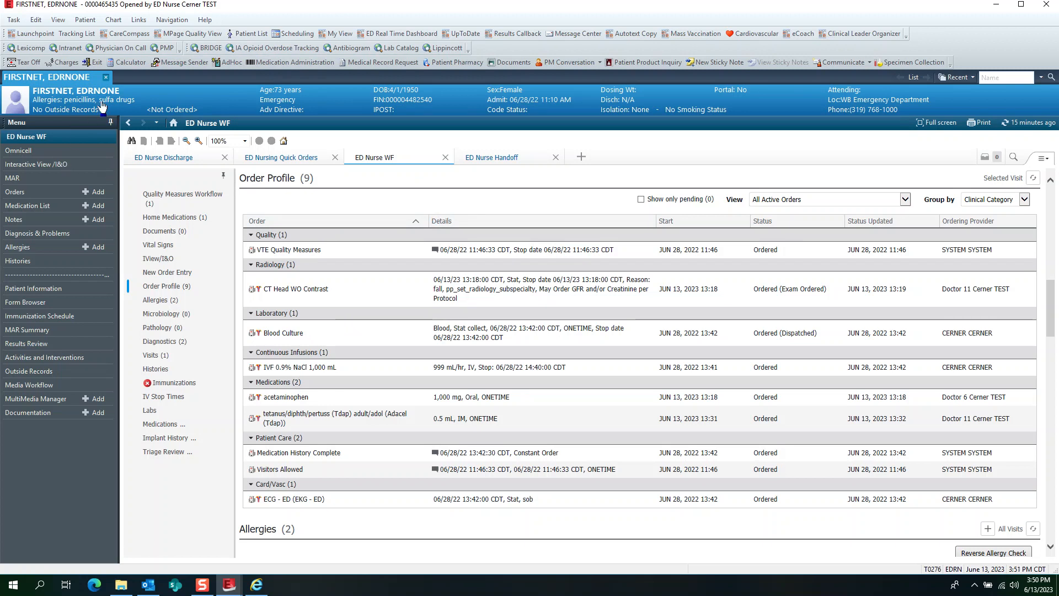
left_click(108, 77)
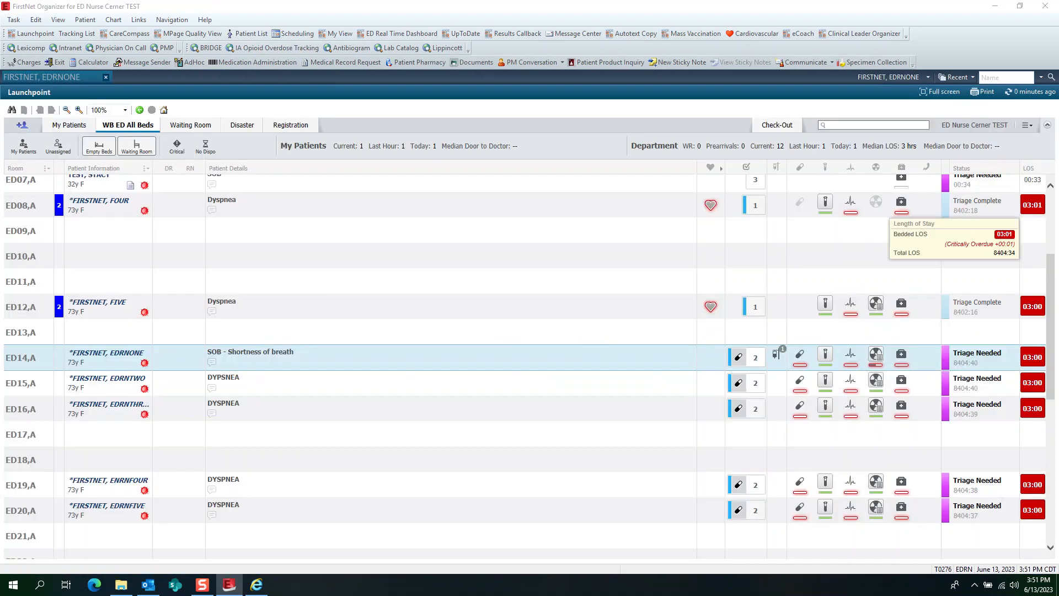